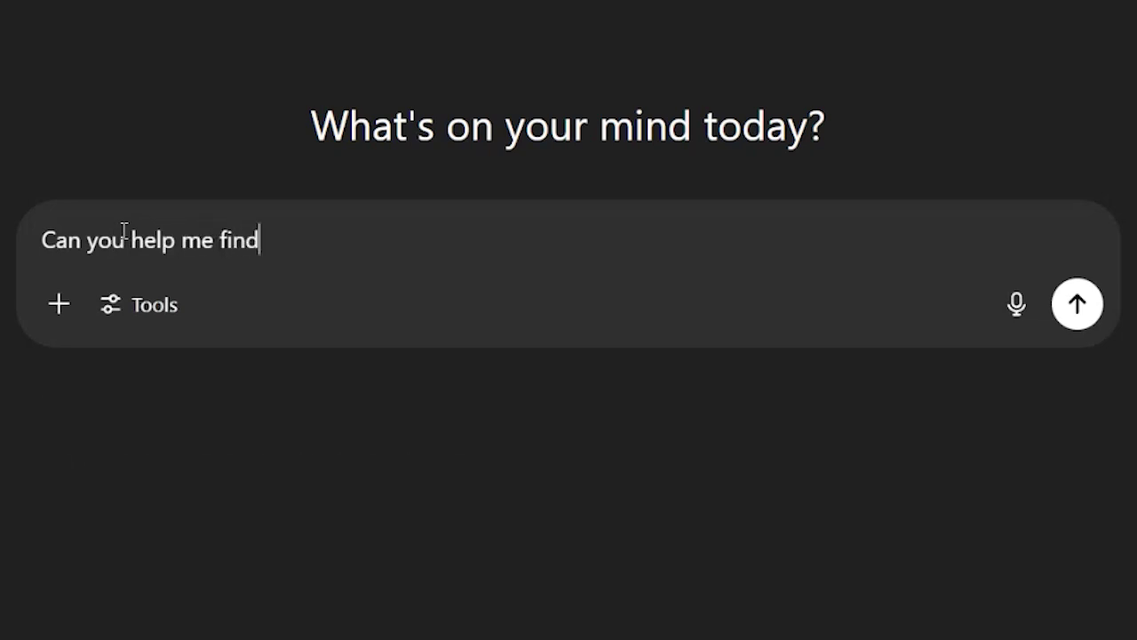
# Step: Complete the question 'Can you help me find a job?' and send it to ChatGPT
pyautogui.write('a job?')
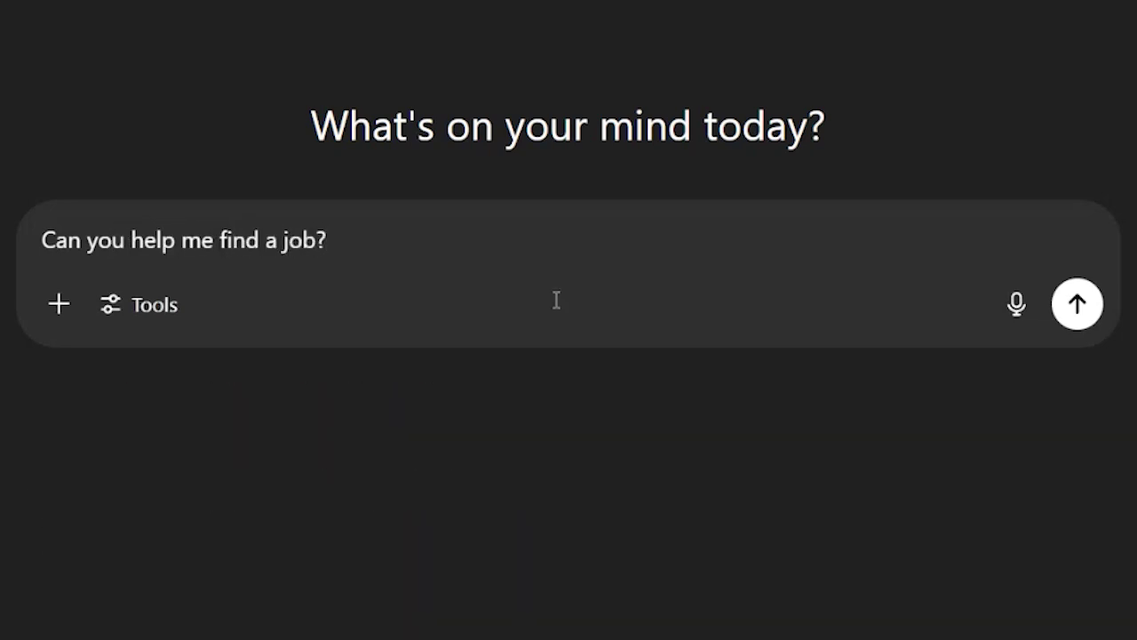
pyautogui.click(1077, 304)
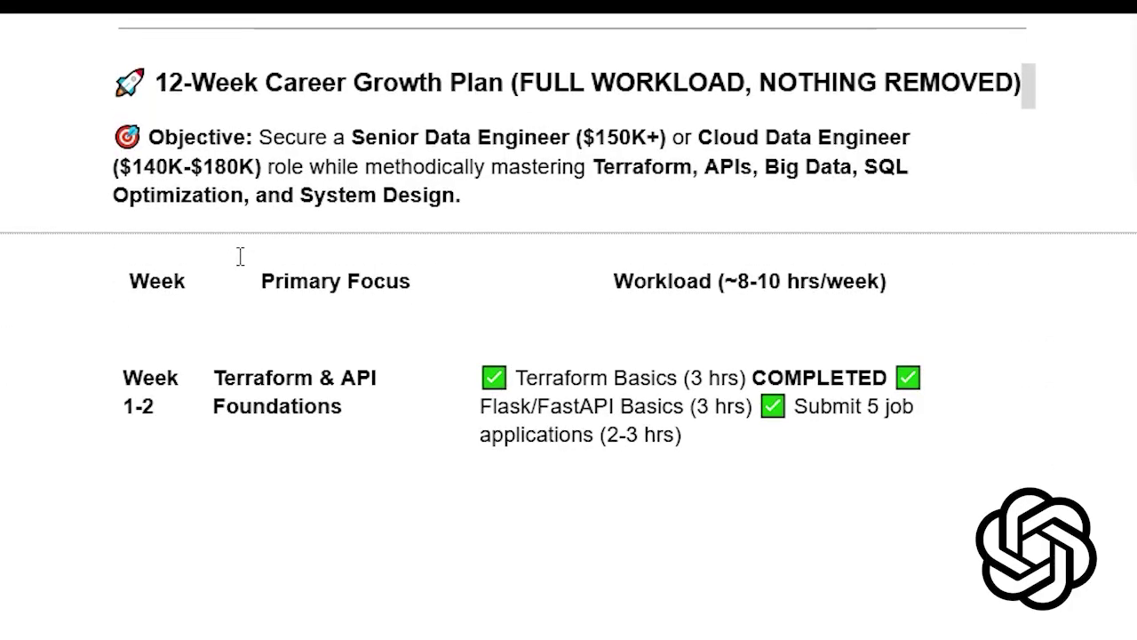
pyautogui.scroll(-5, 240, 258)
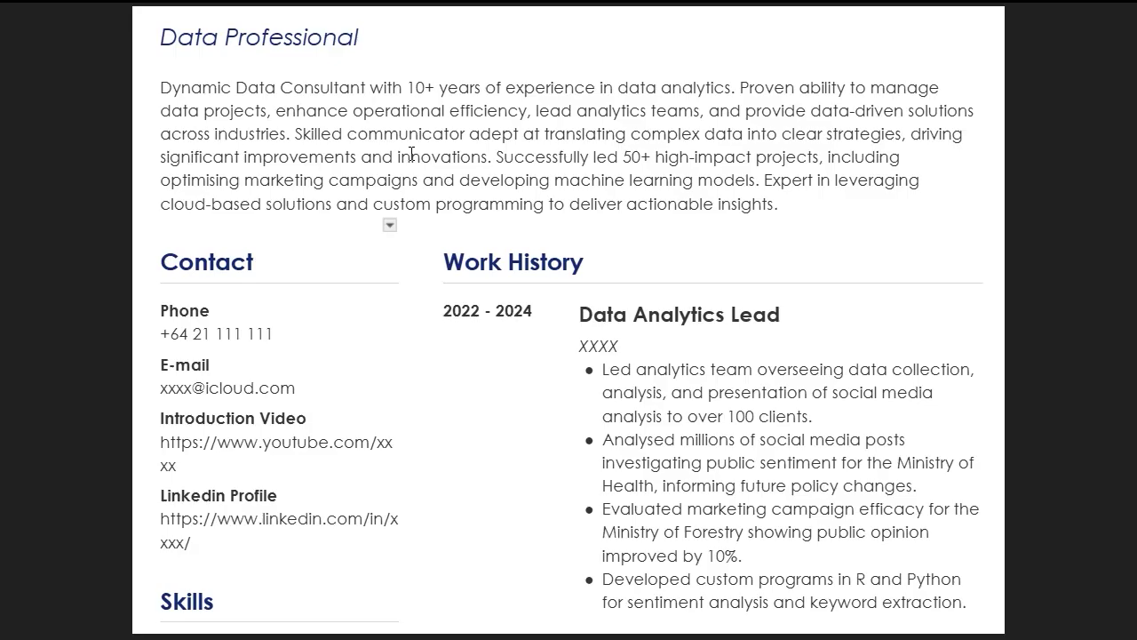
pyautogui.scroll(-10, 399, 165)
pyautogui.scroll(-10, 397, 171)
pyautogui.scroll(-10, 375, 161)
pyautogui.scroll(-3, 369, 160)
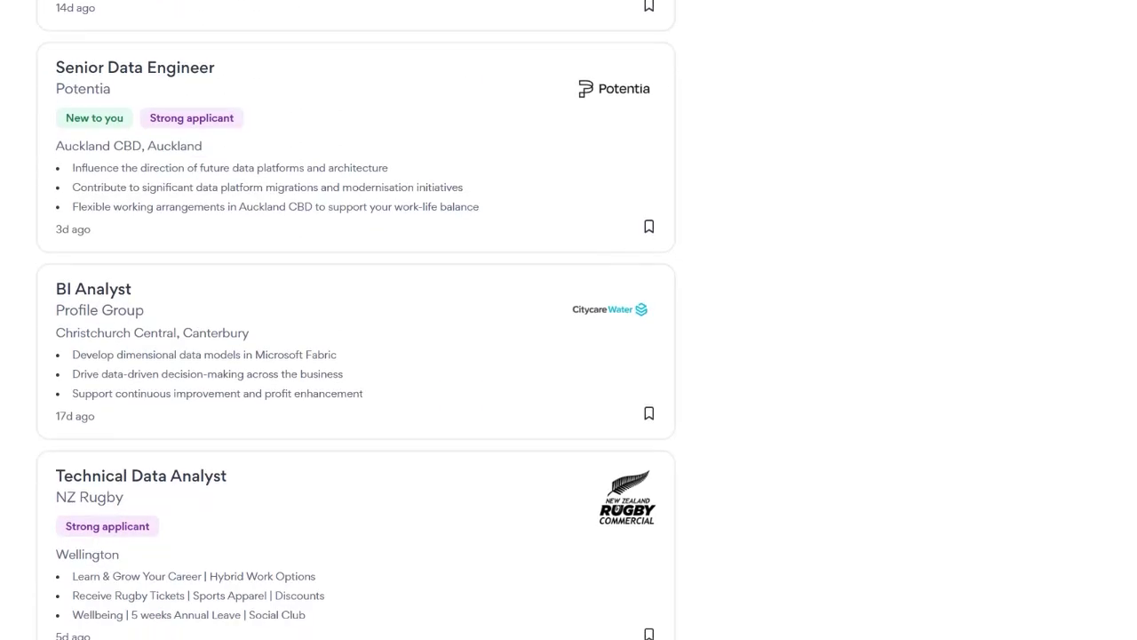
pyautogui.scroll(-10, 355, 320)
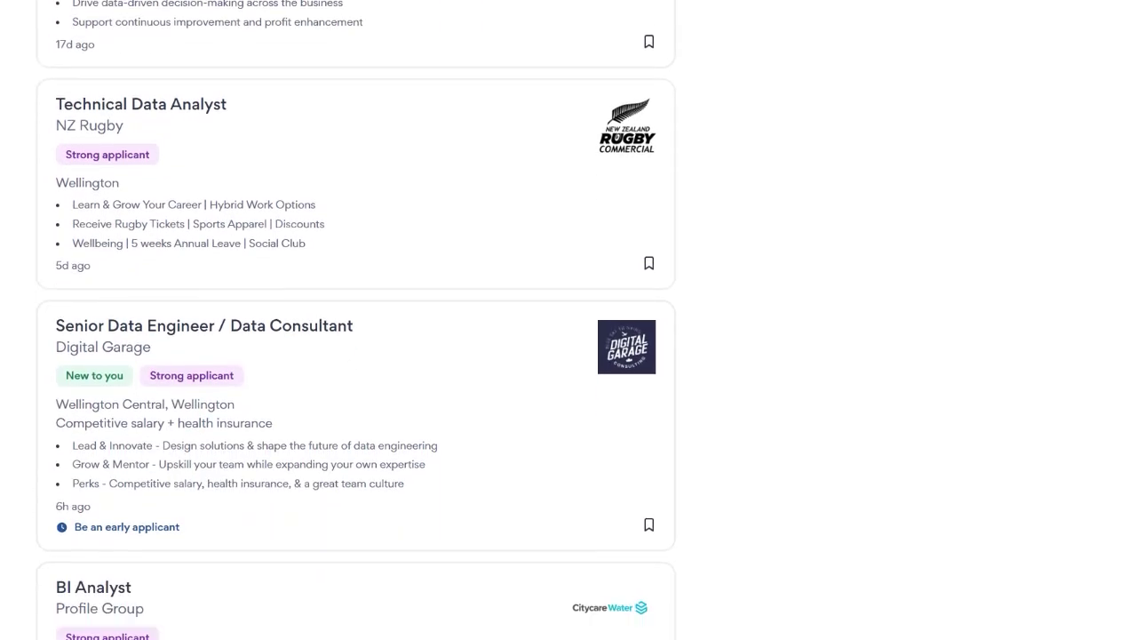
pyautogui.scroll(-10, 355, 320)
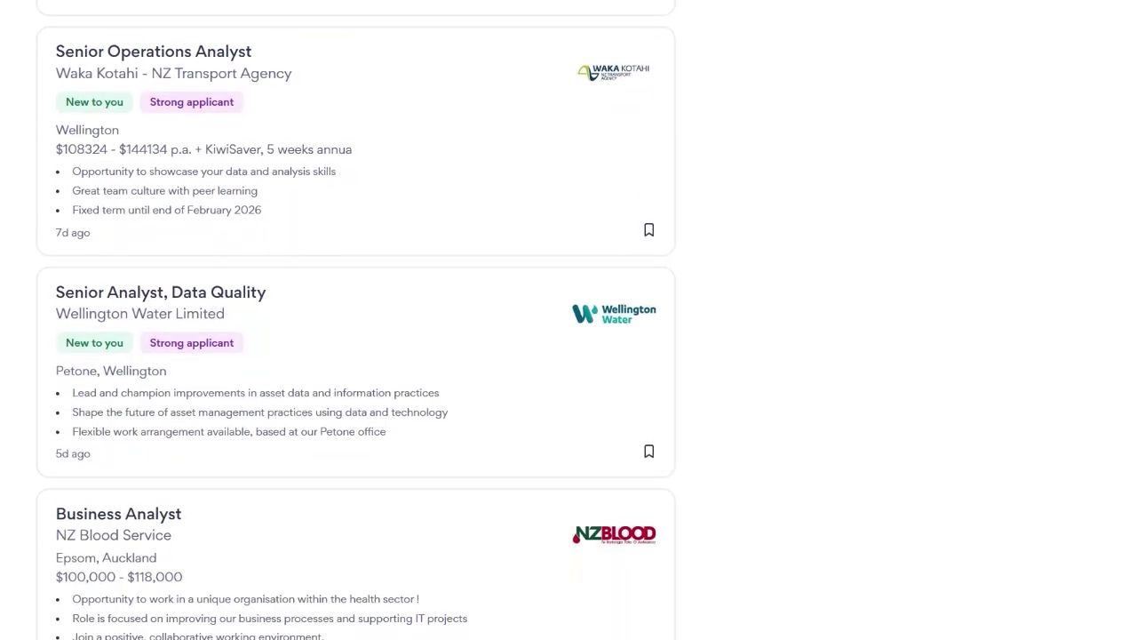
pyautogui.scroll(-8, 355, 320)
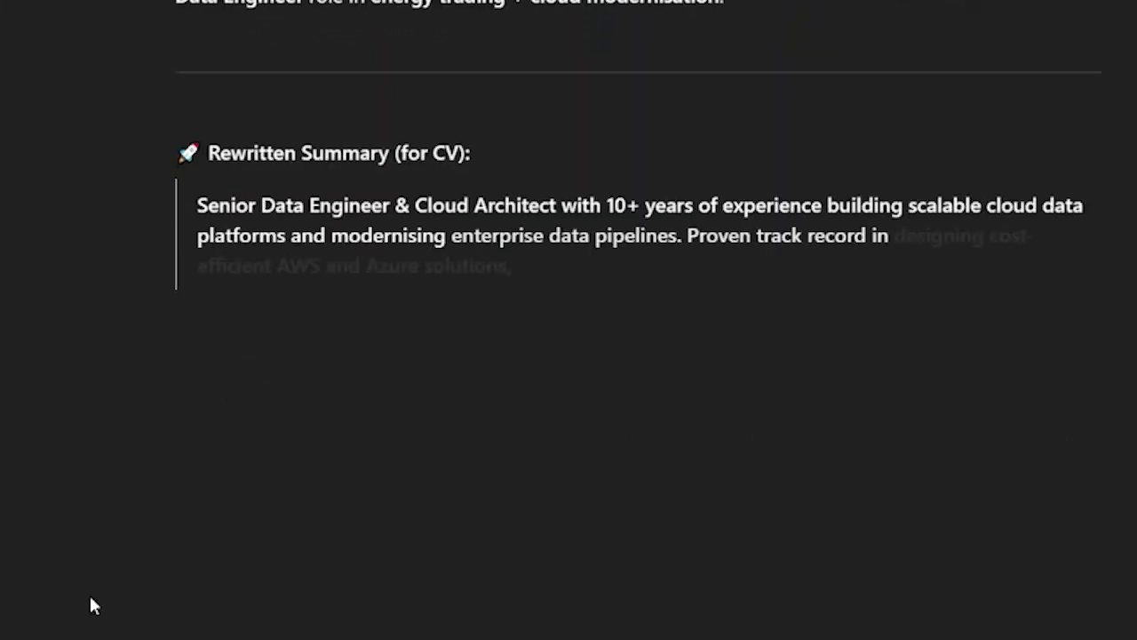
# Step: Replace the CV's old Personal Summary text with ChatGPT's rewritten summary
pyautogui.moveTo(547, 389); pyautogui.dragTo(198, 202)
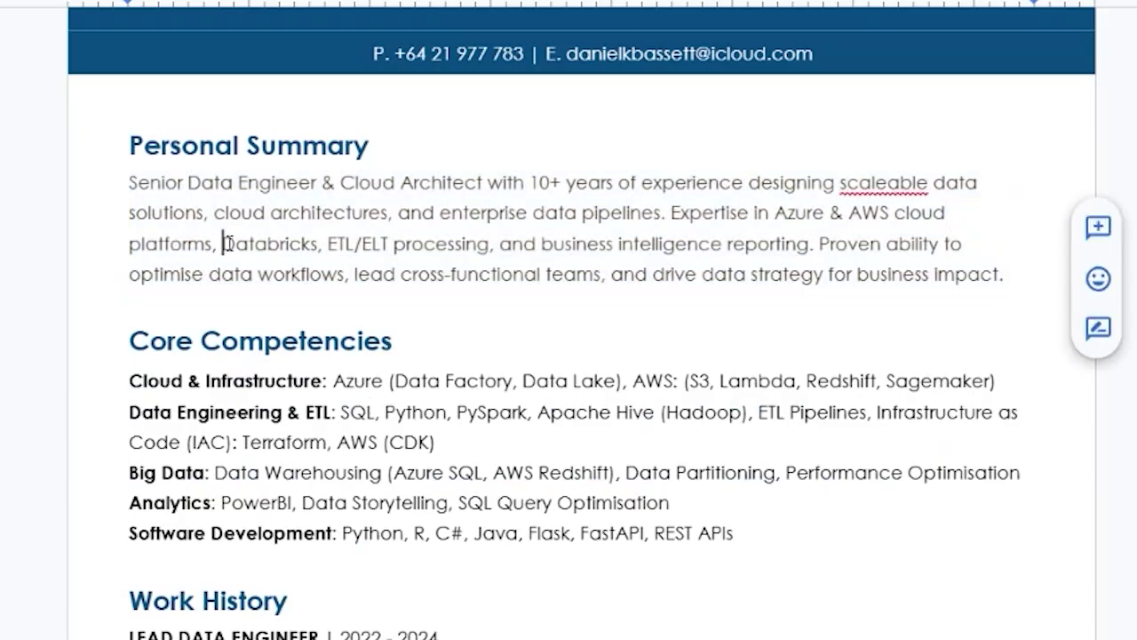
pyautogui.write('Senior Data Engineer & Cloud Architect with 10+ years of experience designing scalable cloud data platforms and modernising enterprise data pipelines. Deep expertise in AWS and Azure services, SQL, and Python — with growing skills in infrastructure as code (Terraform, AWS CDK). Known for automating complex data ingestion, optimising performance, and aligning data systems with business strategy. Comfortable owning architecture end-to-end, working across energy, government, and consulting domains.')
pyautogui.keyDown('shift'); pyautogui.click(203, 460); pyautogui.keyUp('shift')
pyautogui.press('BackSpace')
pyautogui.moveTo(221, 243); pyautogui.dragTo(128, 182)
pyautogui.press('BackSpace')
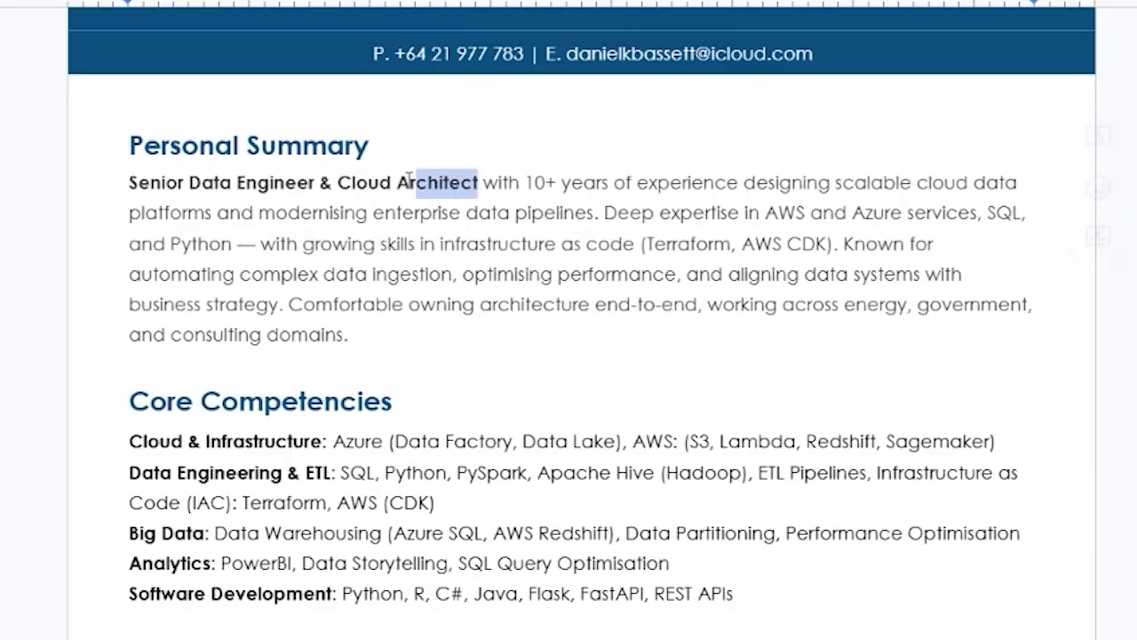
# Step: Unbold the 'Senior Data Engineer & Cloud Architect' title at the start of the summary
pyautogui.moveTo(360, 180); pyautogui.dragTo(128, 182)
pyautogui.hotkey('ctrl', 'b')
pyautogui.click(410, 333)
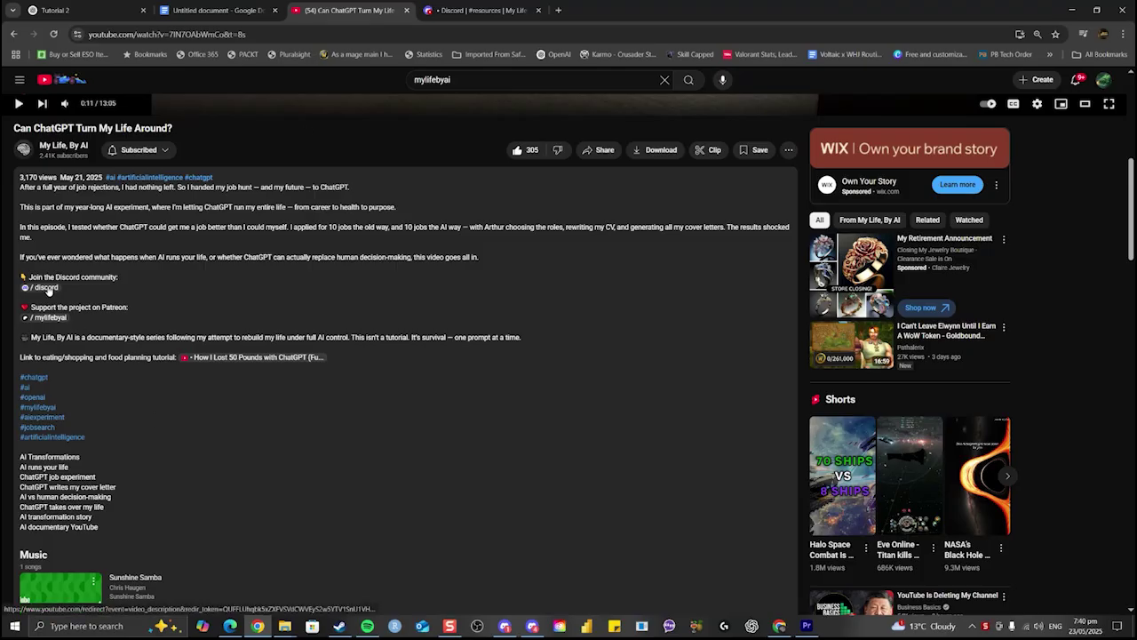
# Step: Download the Master Prompt – AI Skill Audit PDF from Discord's #resources channel and open it
pyautogui.click(46, 288)
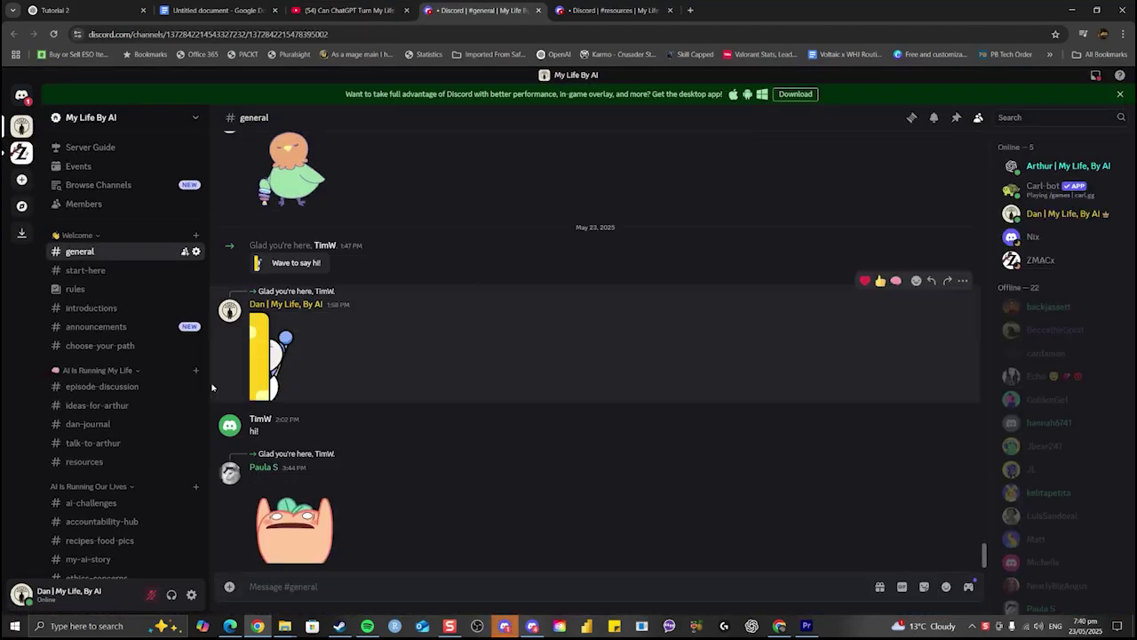
pyautogui.click(89, 462)
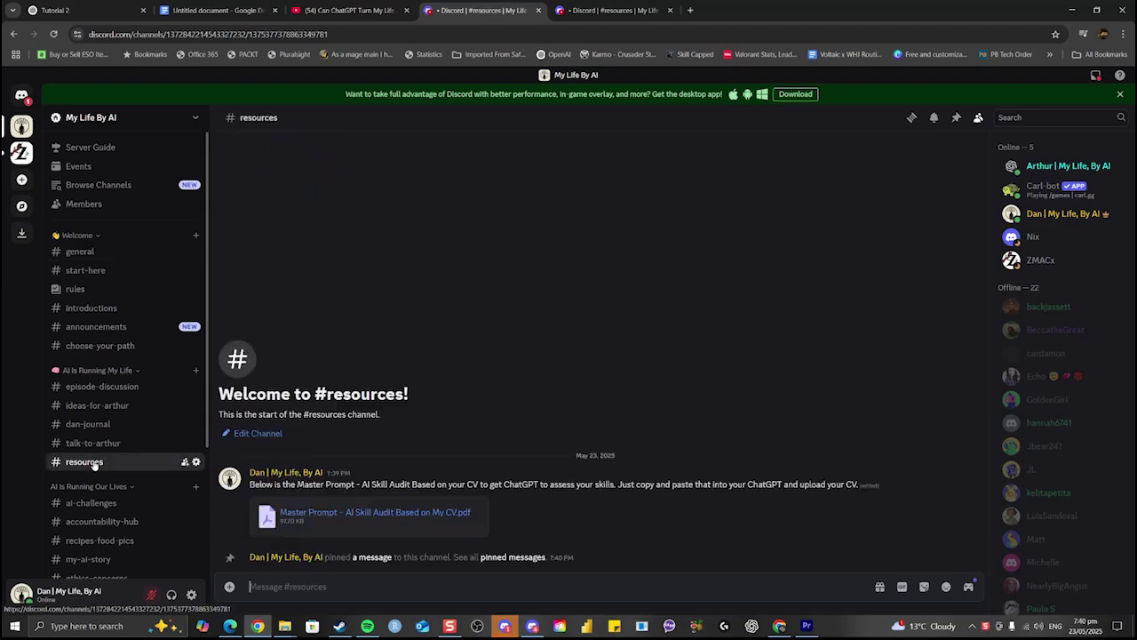
pyautogui.click(309, 512)
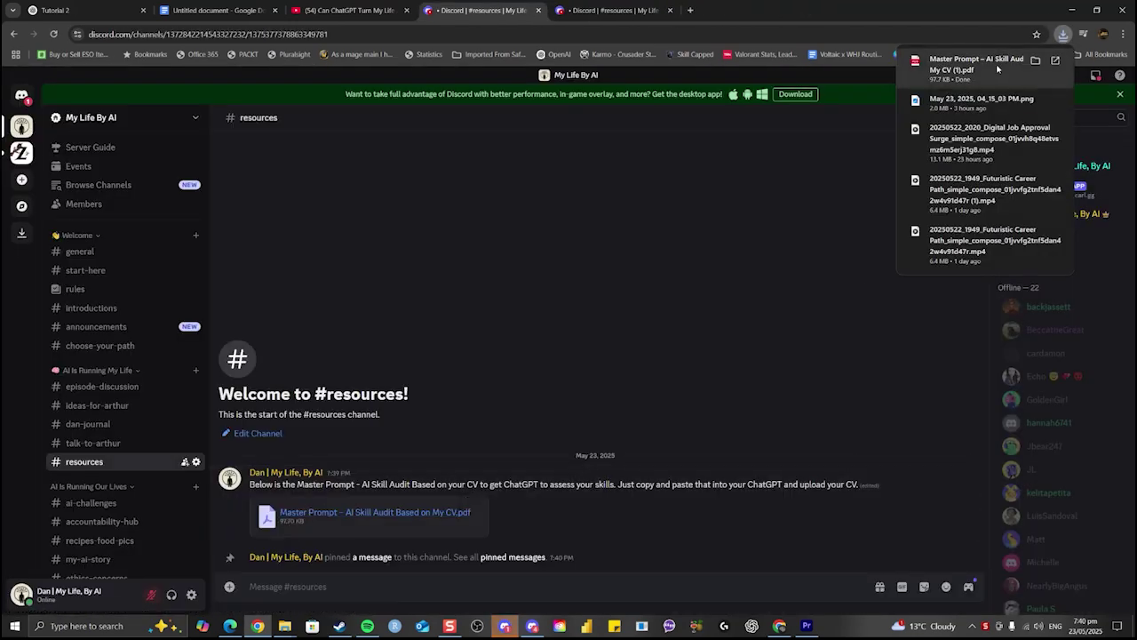
pyautogui.click(996, 63)
pyautogui.scroll(-6, 615, 358)
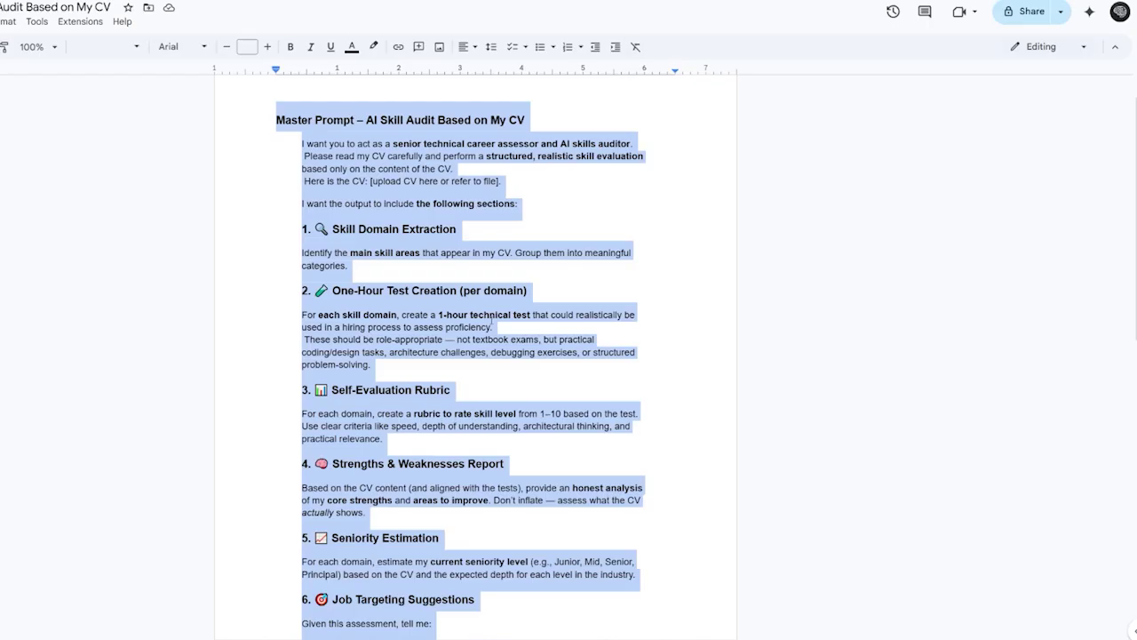
# Step: Select all the text in the Master Prompt – AI Skill Audit document for copying
pyautogui.click(491, 320)
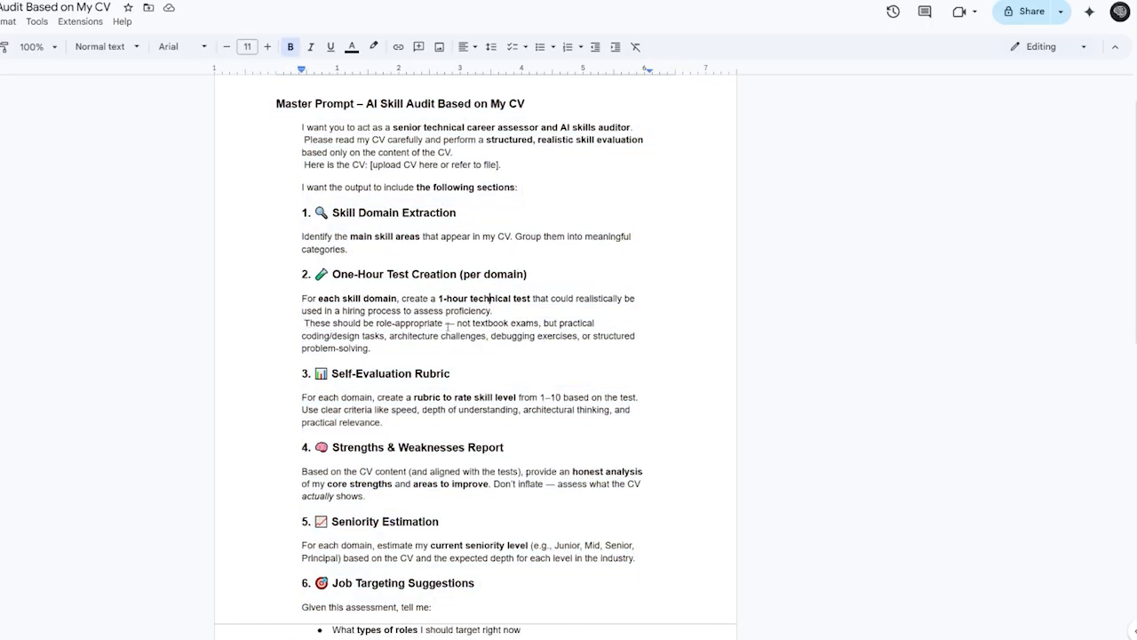
pyautogui.scroll(-4, 414, 526)
pyautogui.hotkey('ctrl', 'a')
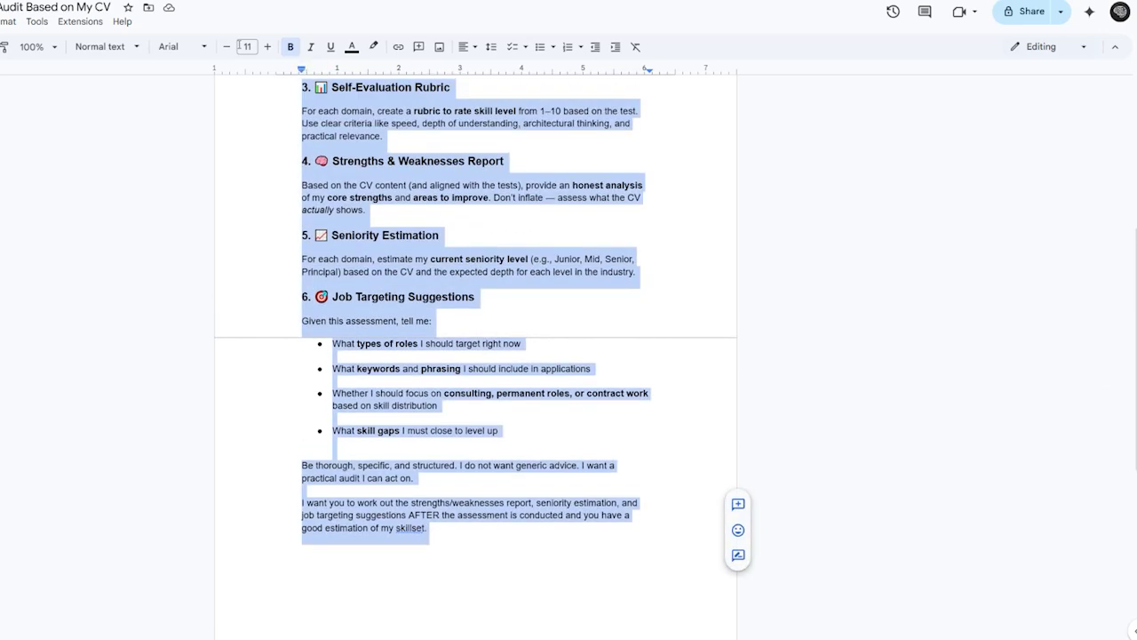
pyautogui.scroll(5, 431, 510)
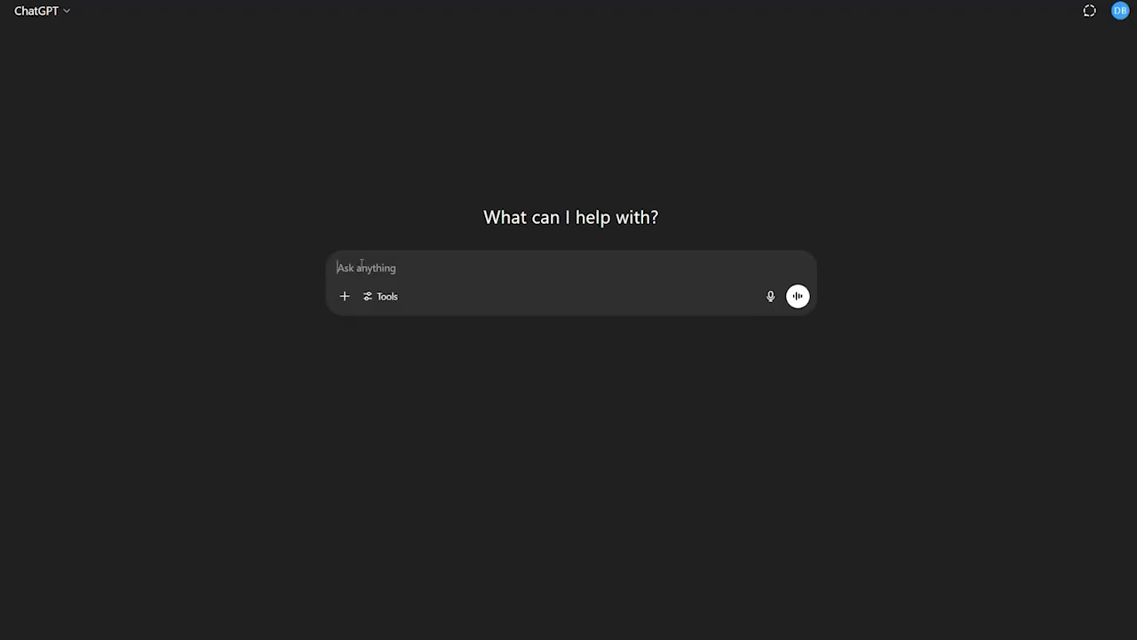
# Step: Paste the Master Prompt into ChatGPT, attach the résumé PDF, and send them
pyautogui.hotkey('ctrl', 'v')
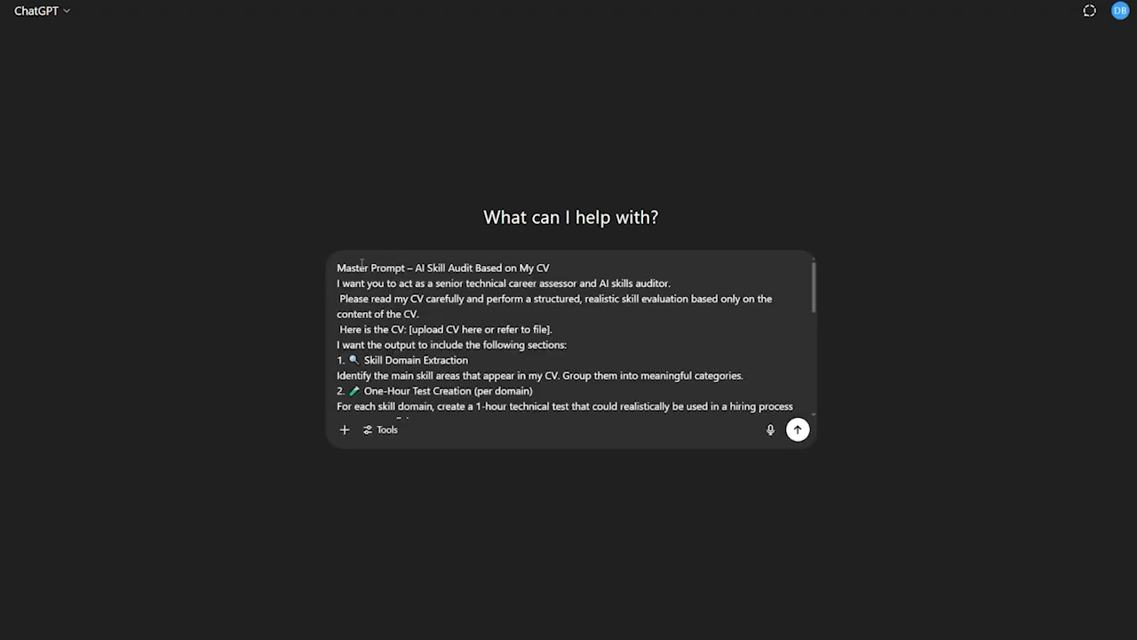
pyautogui.scroll(-10, 466, 336)
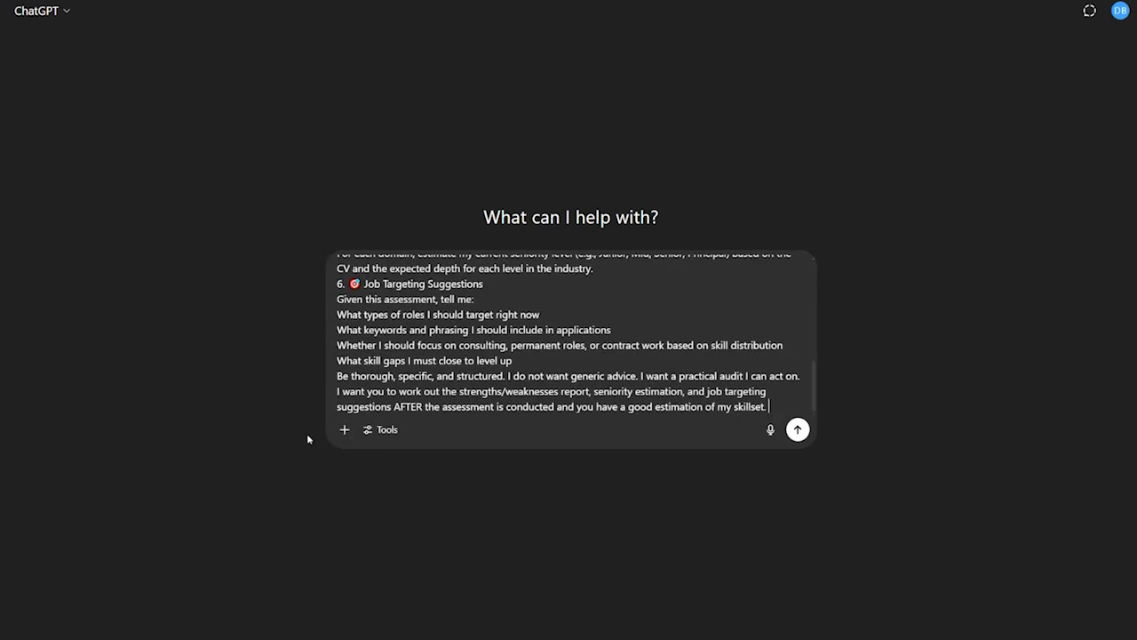
pyautogui.click(345, 432)
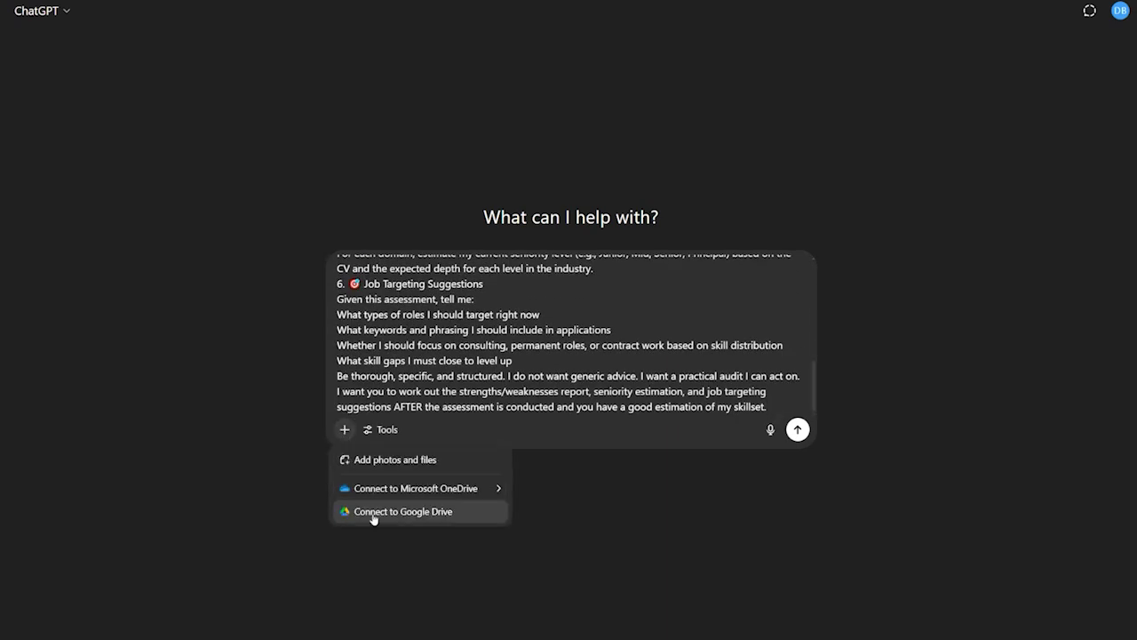
pyautogui.click(382, 460)
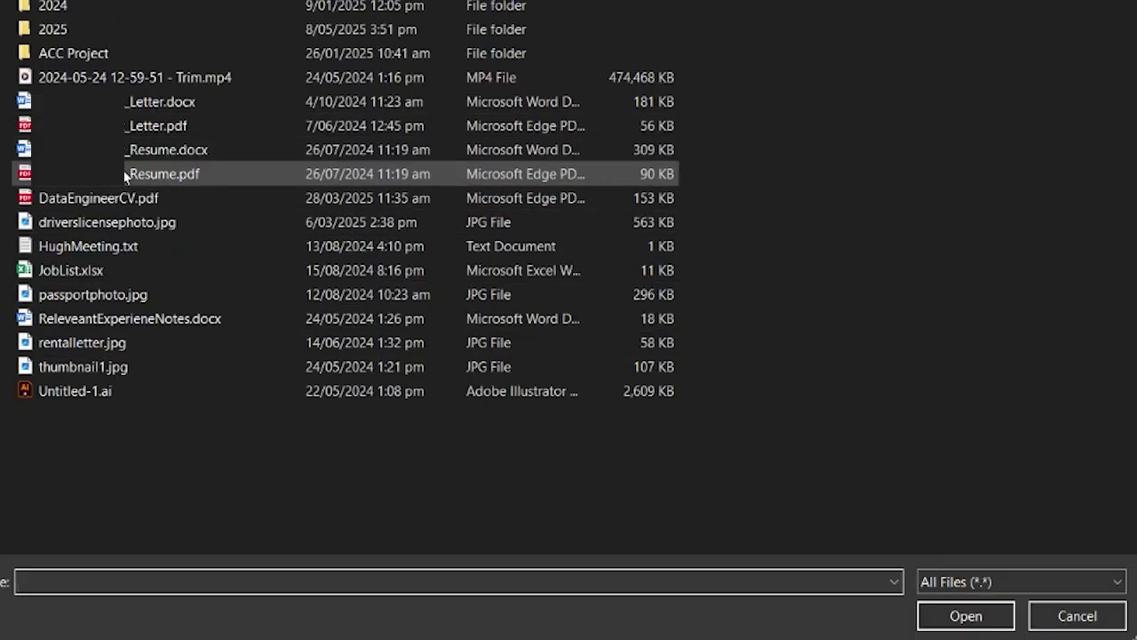
pyautogui.click(149, 174)
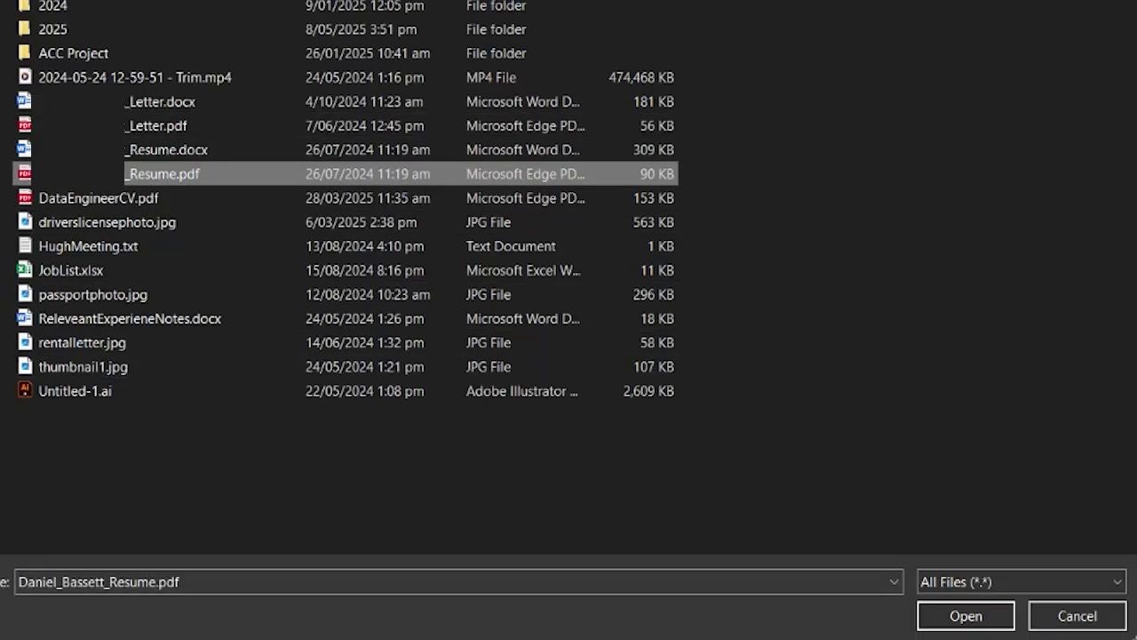
pyautogui.click(952, 615)
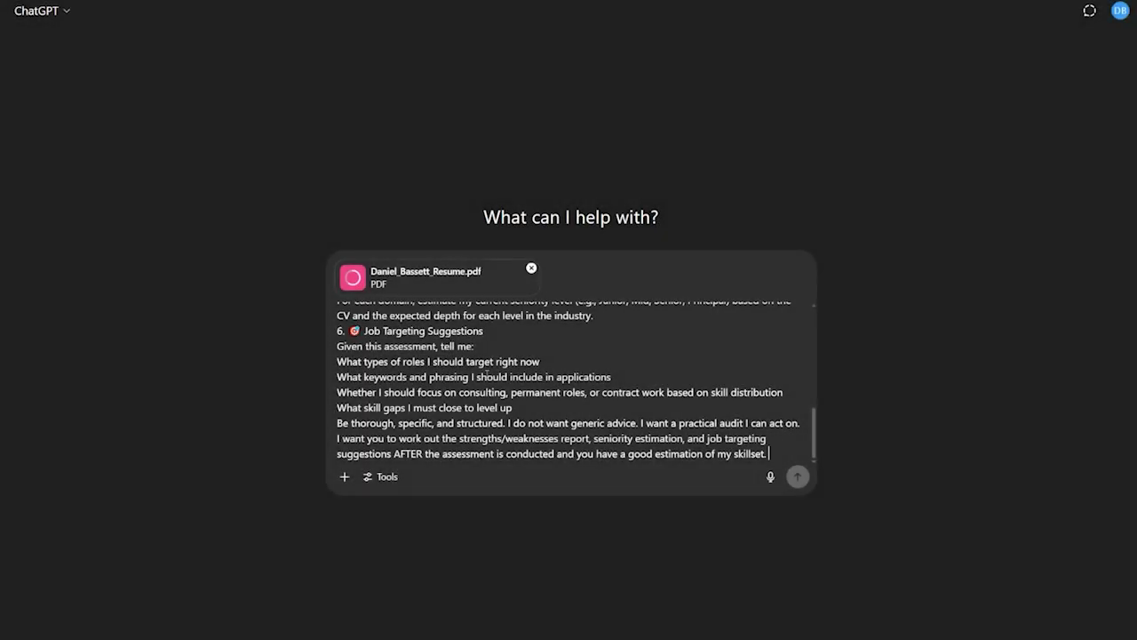
pyautogui.scroll(10, 488, 373)
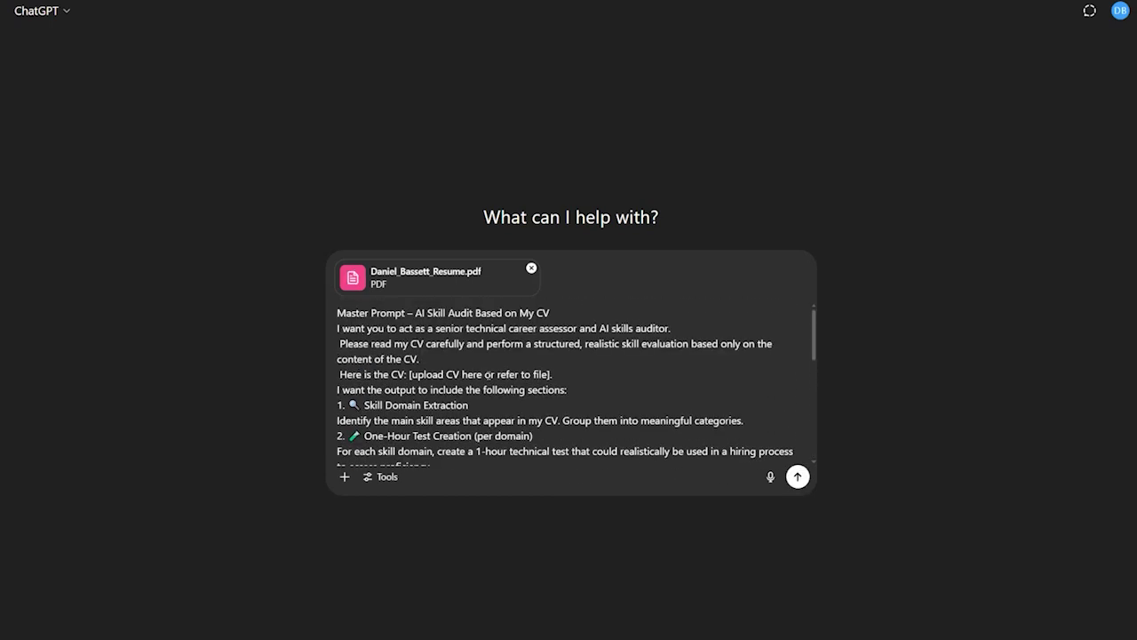
pyautogui.click(797, 477)
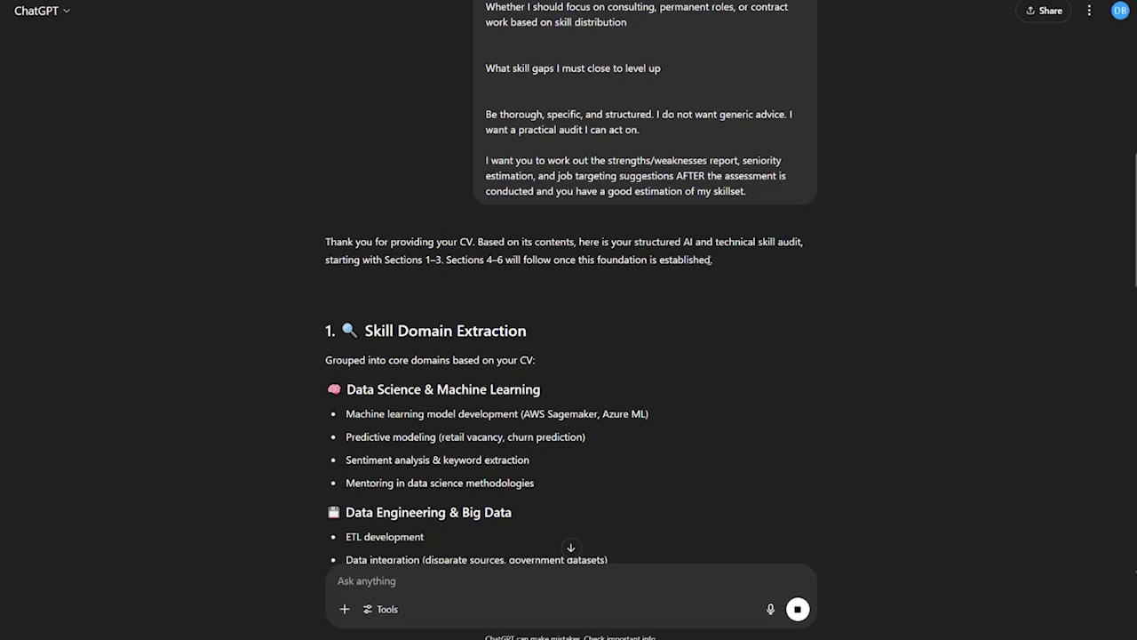
# Step: Read through the audit's skill domains and suggested one-hour tests
pyautogui.moveTo(725, 270); pyautogui.dragTo(316, 241)
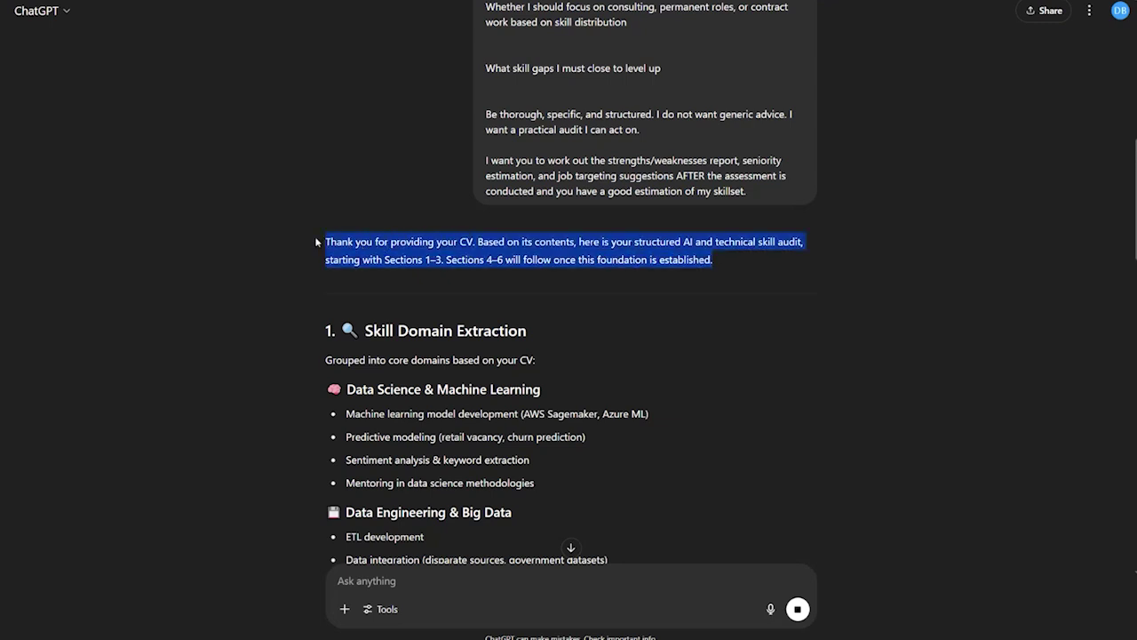
pyautogui.scroll(-1, 266, 262)
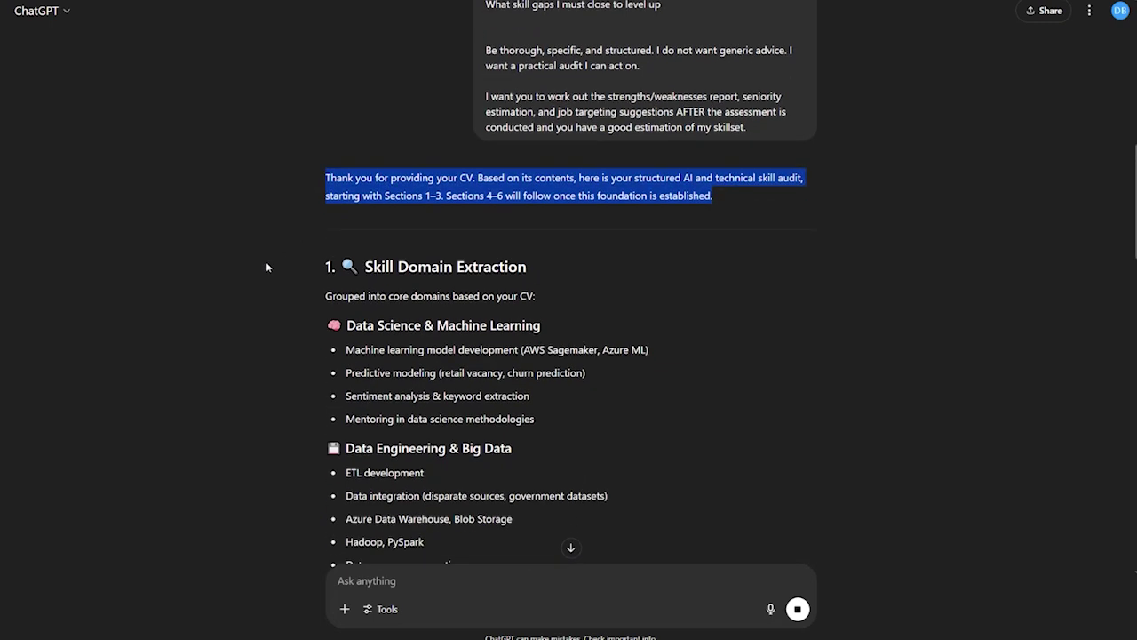
pyautogui.scroll(-1, 268, 261)
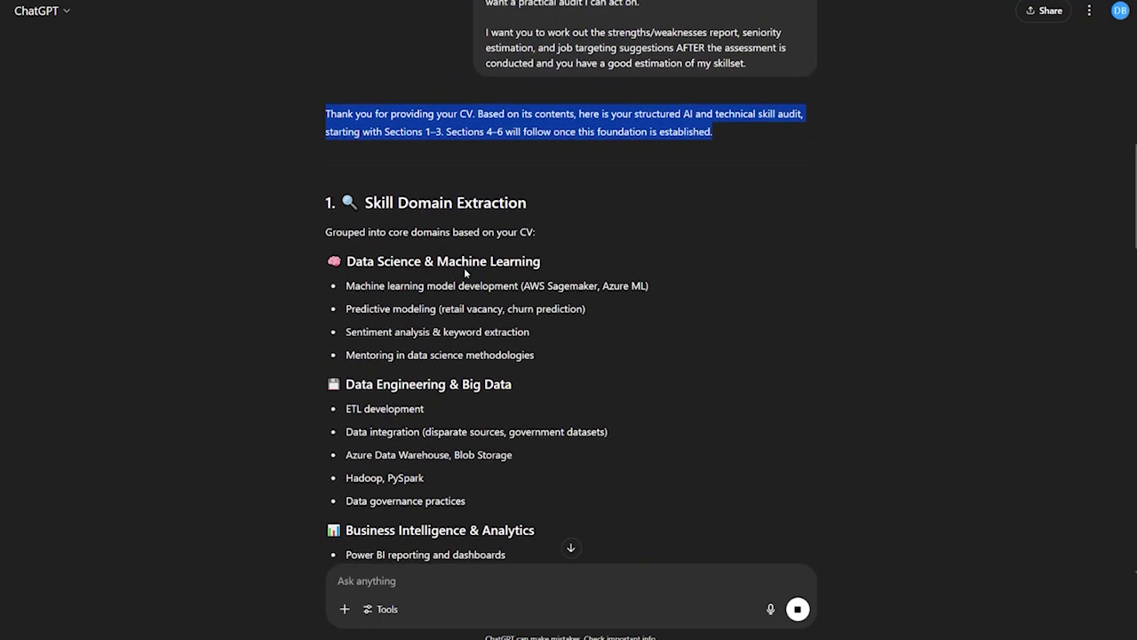
pyautogui.scroll(-1, 308, 305)
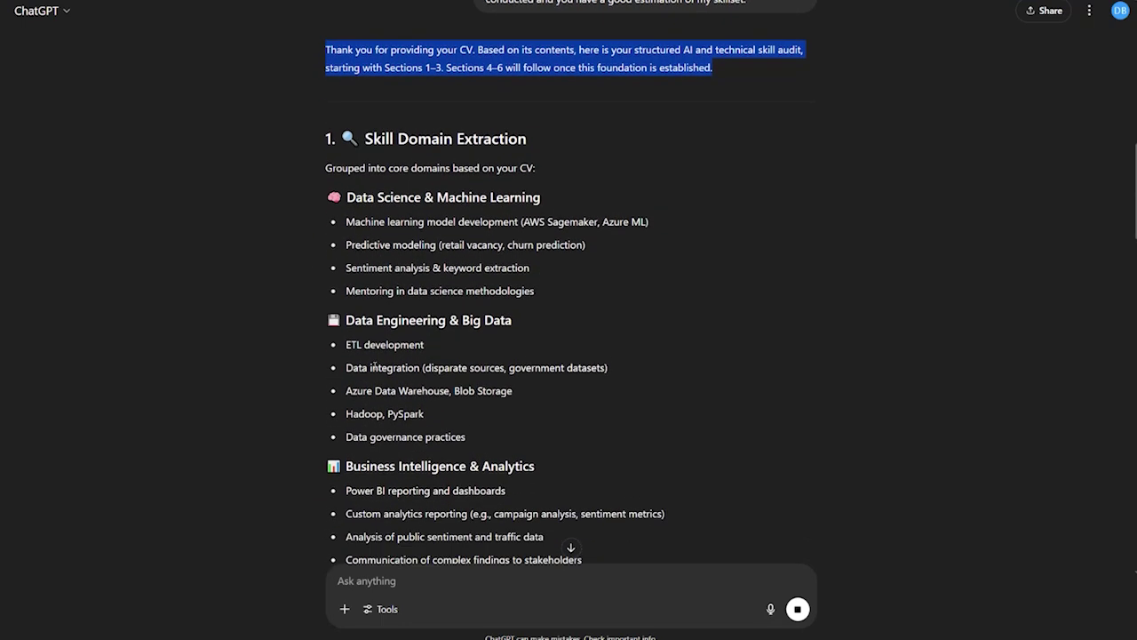
pyautogui.scroll(-3, 307, 302)
pyautogui.scroll(3, 307, 302)
pyautogui.scroll(-5, 582, 346)
pyautogui.scroll(-2, 583, 353)
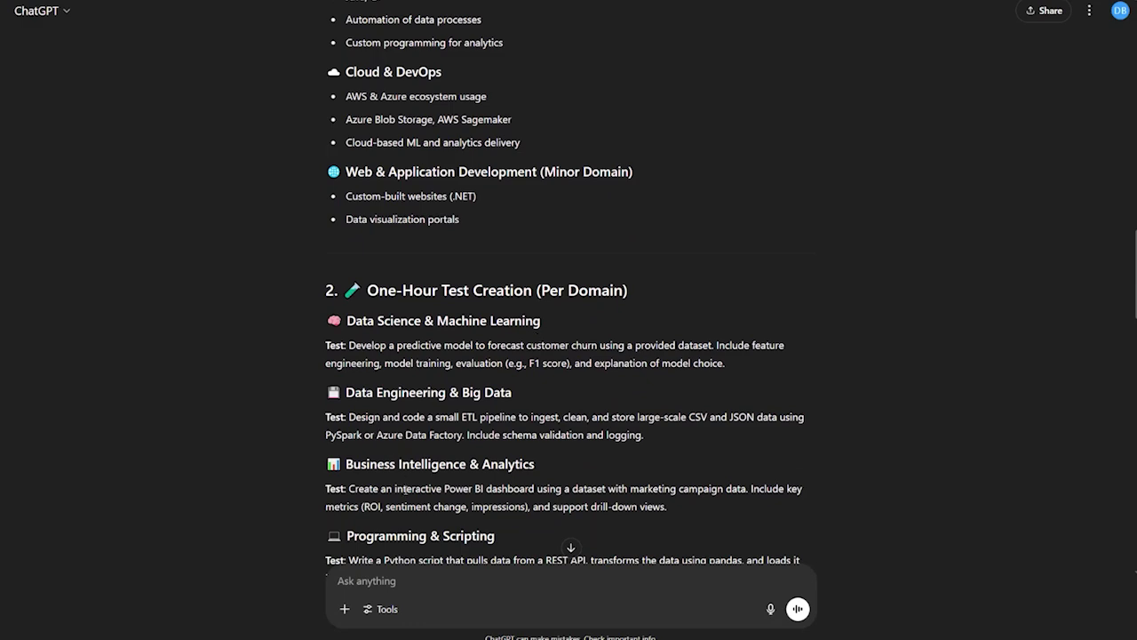
pyautogui.scroll(-4, 576, 292)
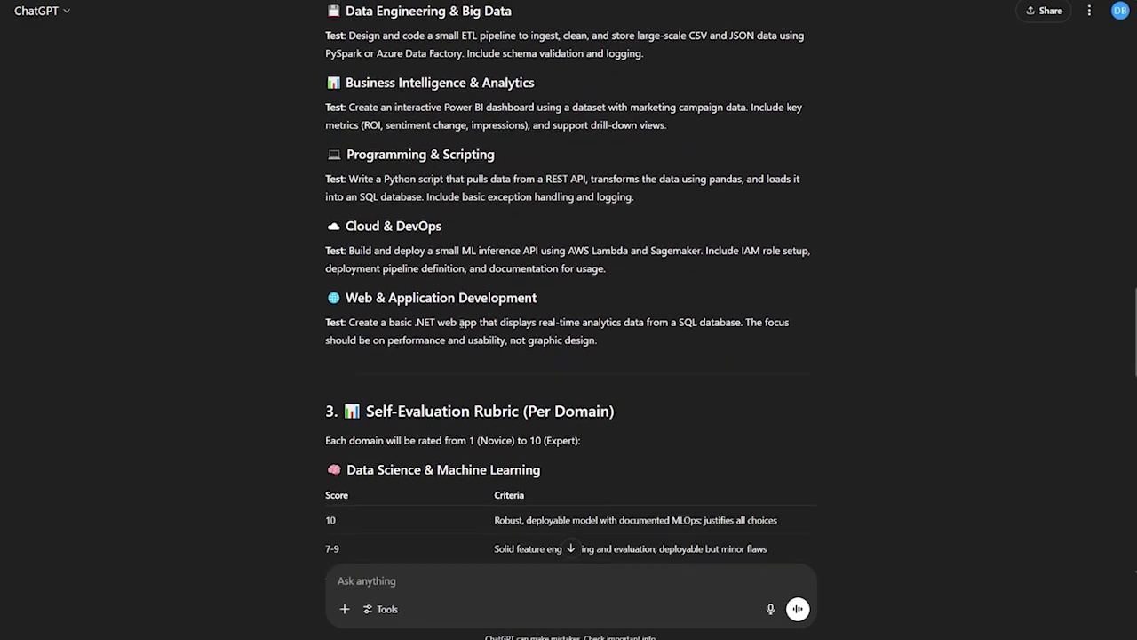
pyautogui.scroll(3, 568, 293)
# Step: Highlight the Data Science & Machine Learning test description
pyautogui.moveTo(345, 193); pyautogui.dragTo(543, 195)
pyautogui.click(565, 197)
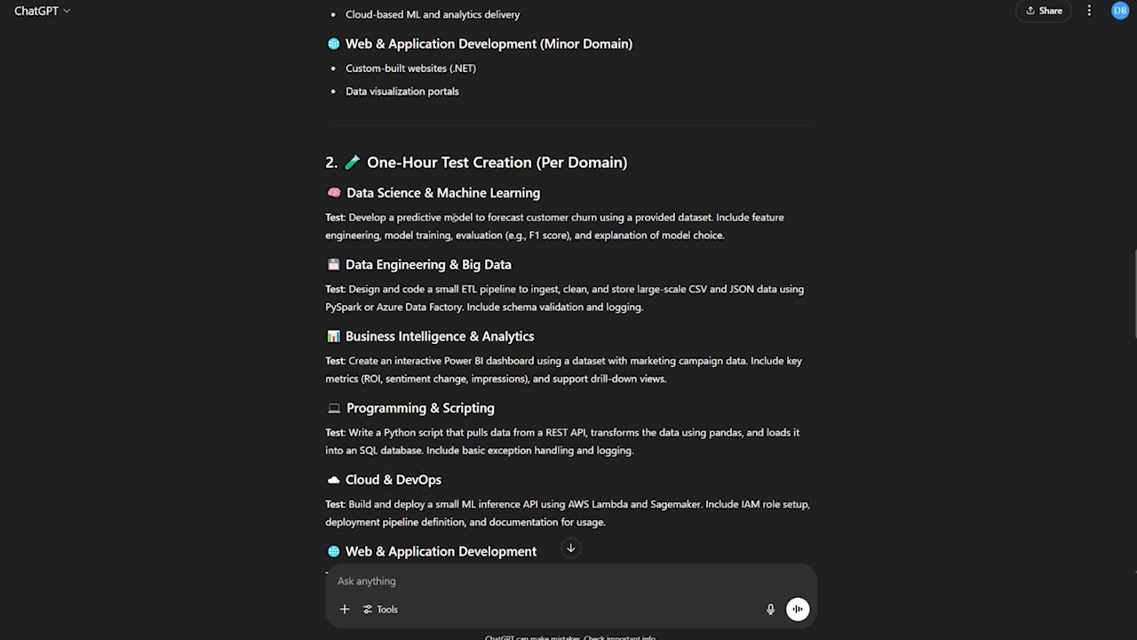
pyautogui.moveTo(519, 249); pyautogui.dragTo(326, 190)
# Step: Send 'I am doing the data science and machine learning test. Can you provide a dummy dataset to use.'
pyautogui.click(396, 581)
pyautogui.write('I am doing the')
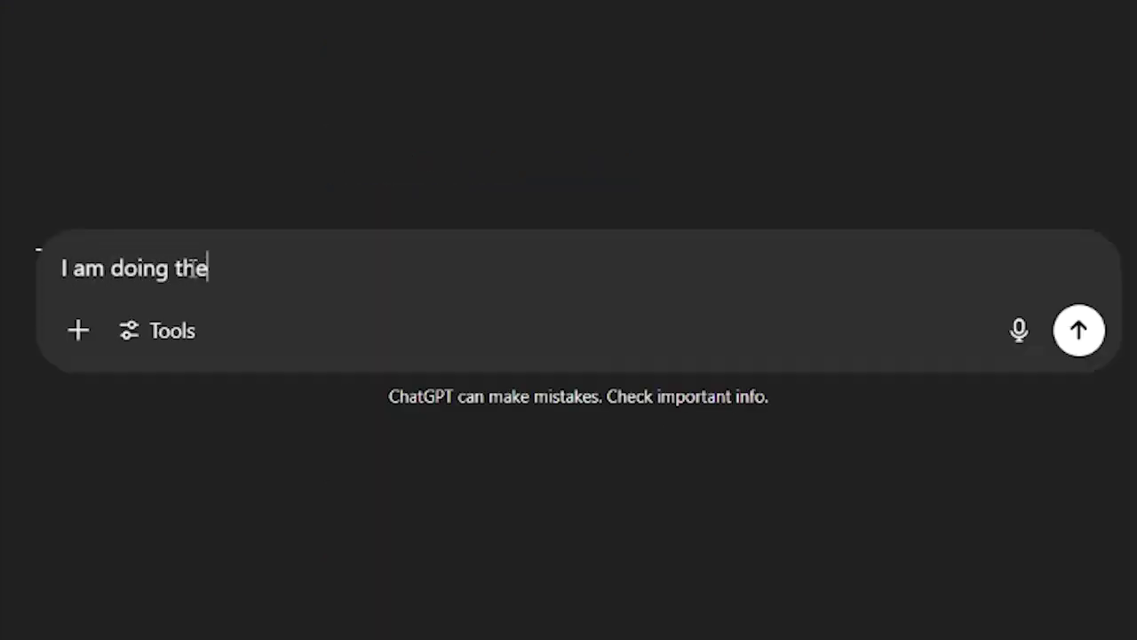
pyautogui.write(' data science and ma')
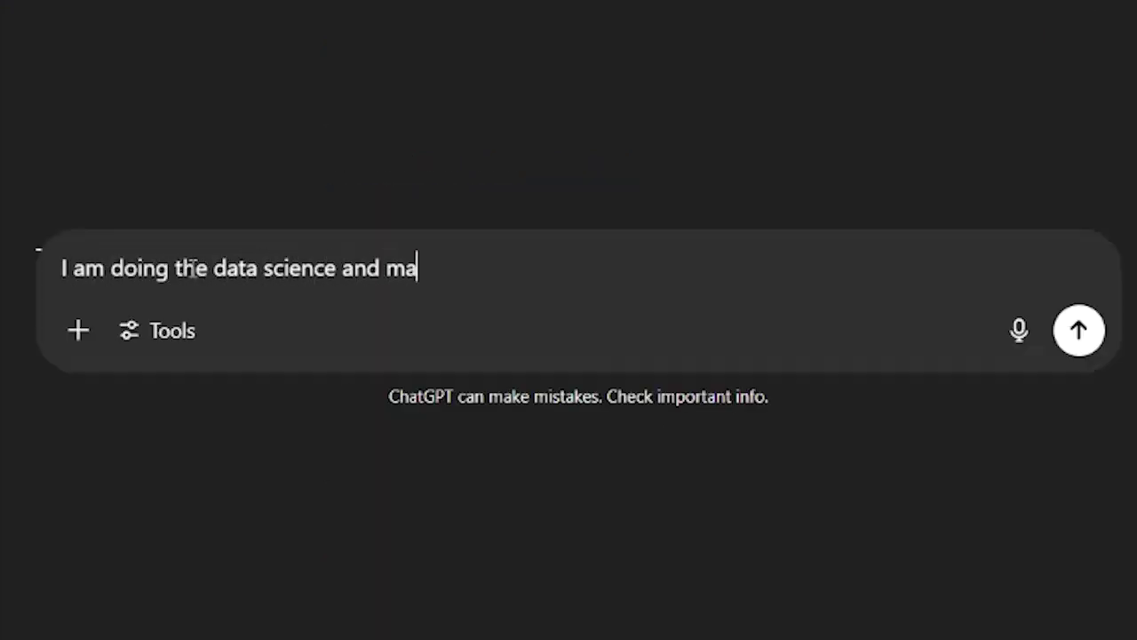
pyautogui.write('chine learni')
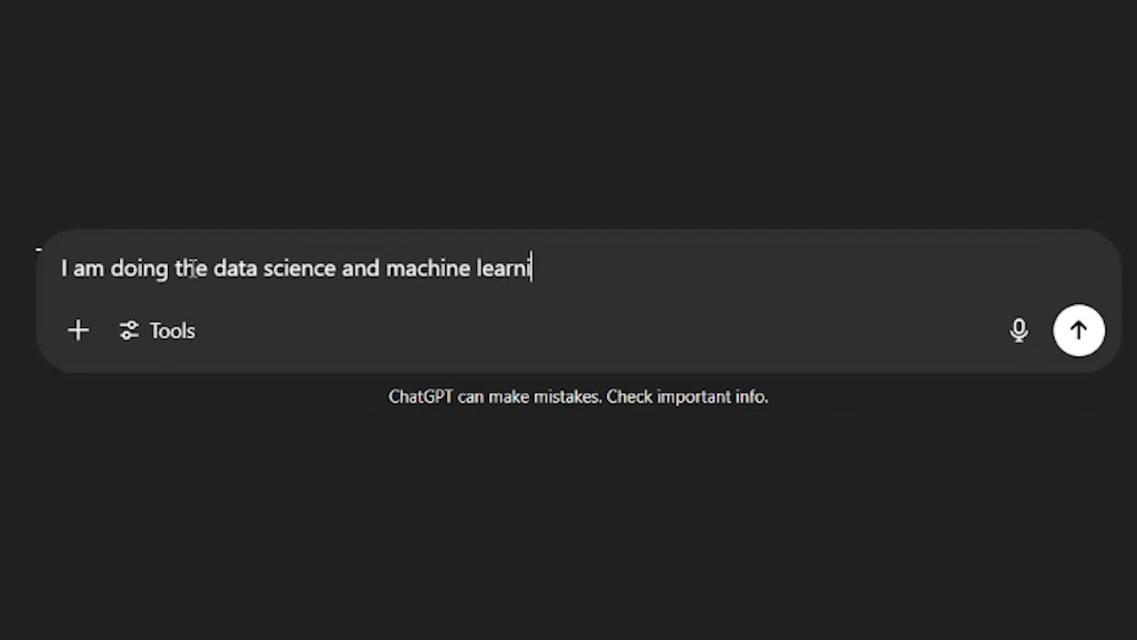
pyautogui.write('ng test.')
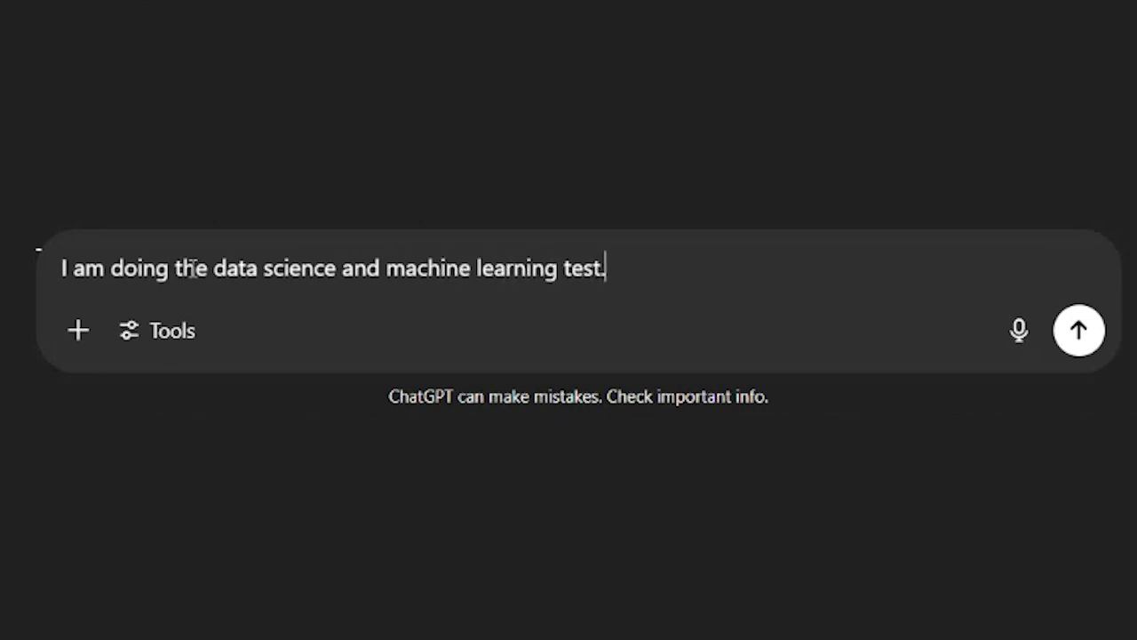
pyautogui.write(' Can you provie')
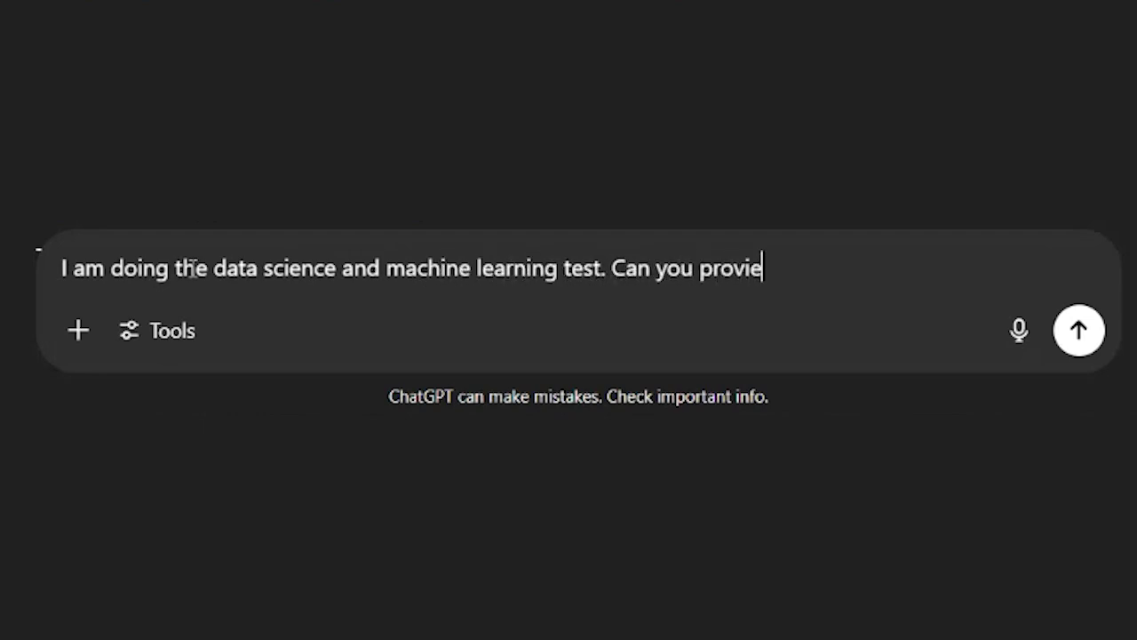
pyautogui.press('BackSpace')
pyautogui.write('de a dummy datt')
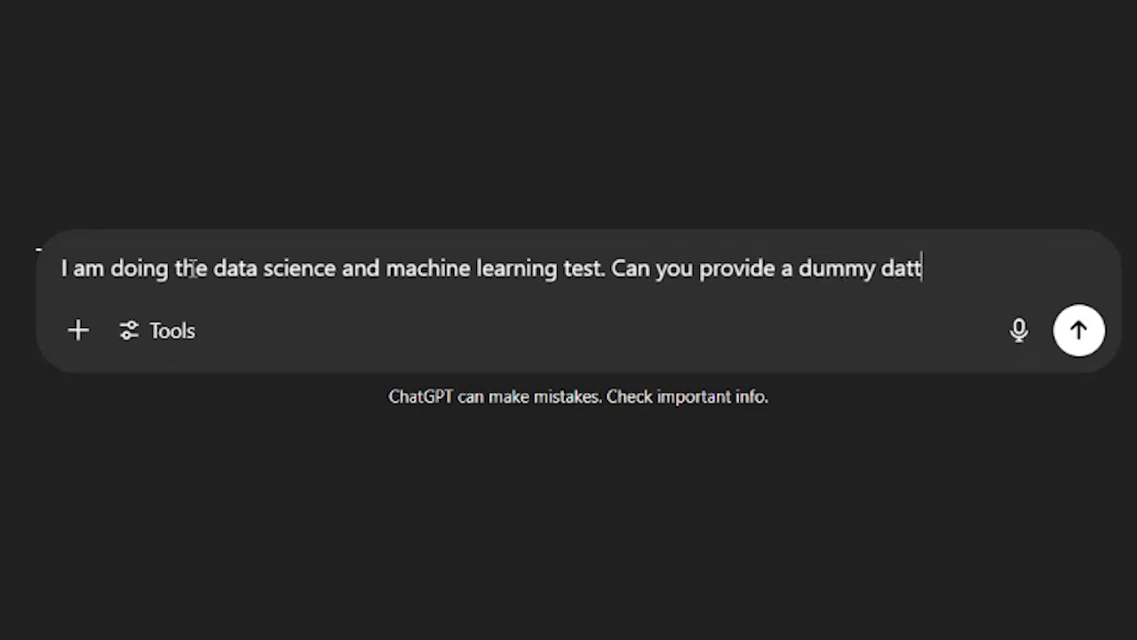
pyautogui.press('BackSpace')
pyautogui.write('aset to use')
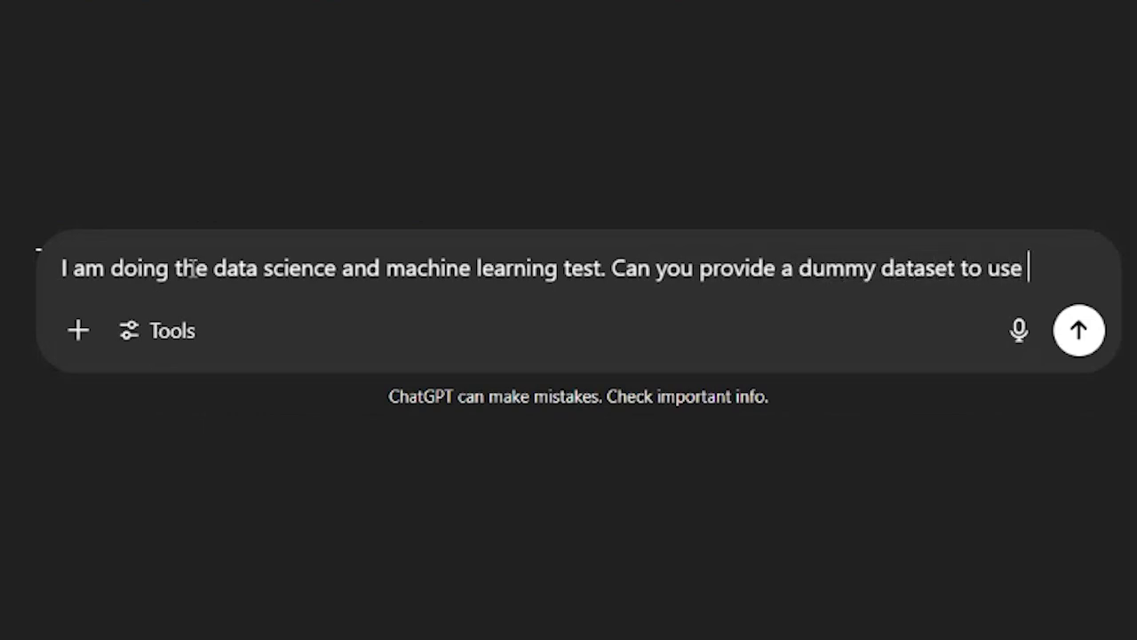
pyautogui.press('BackSpace')
pyautogui.write('.')
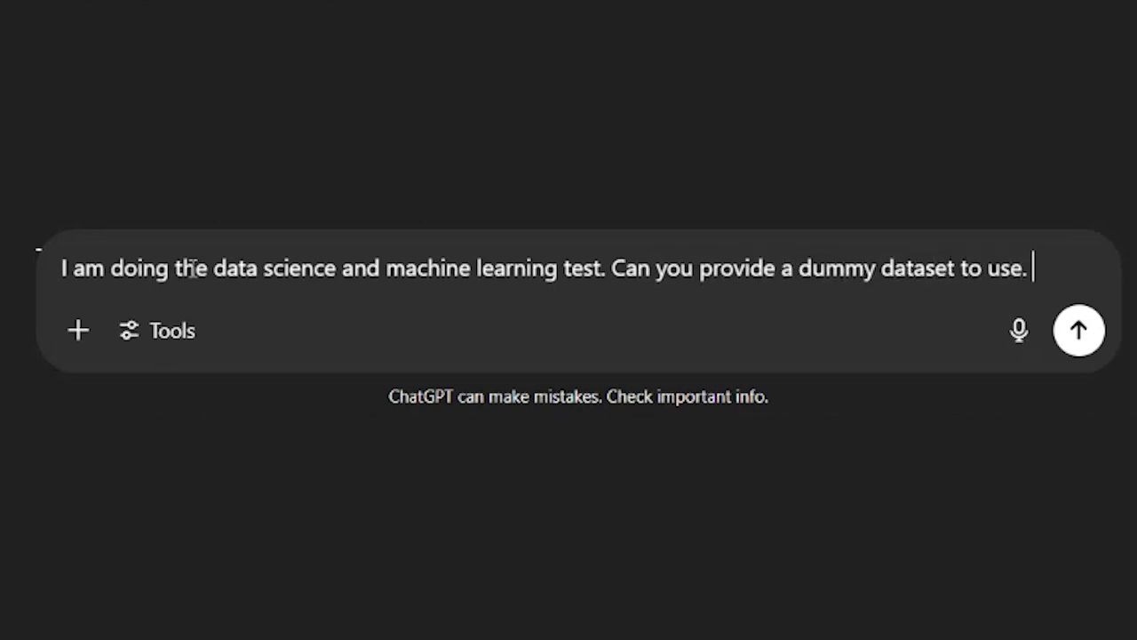
pyautogui.click(1078, 332)
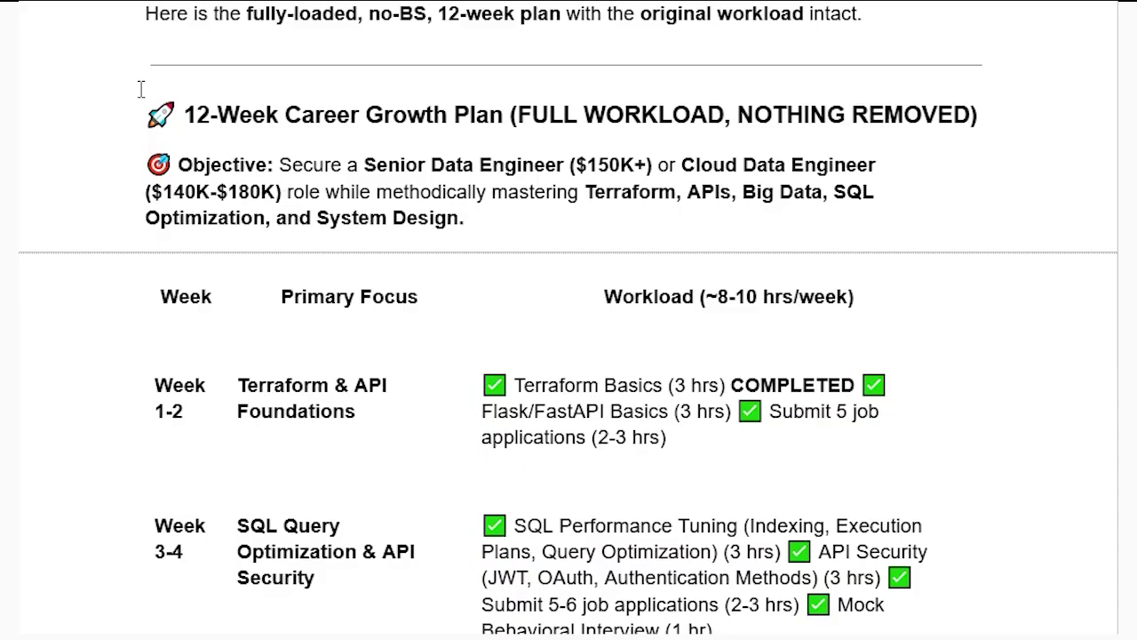
pyautogui.scroll(-2, 140, 89)
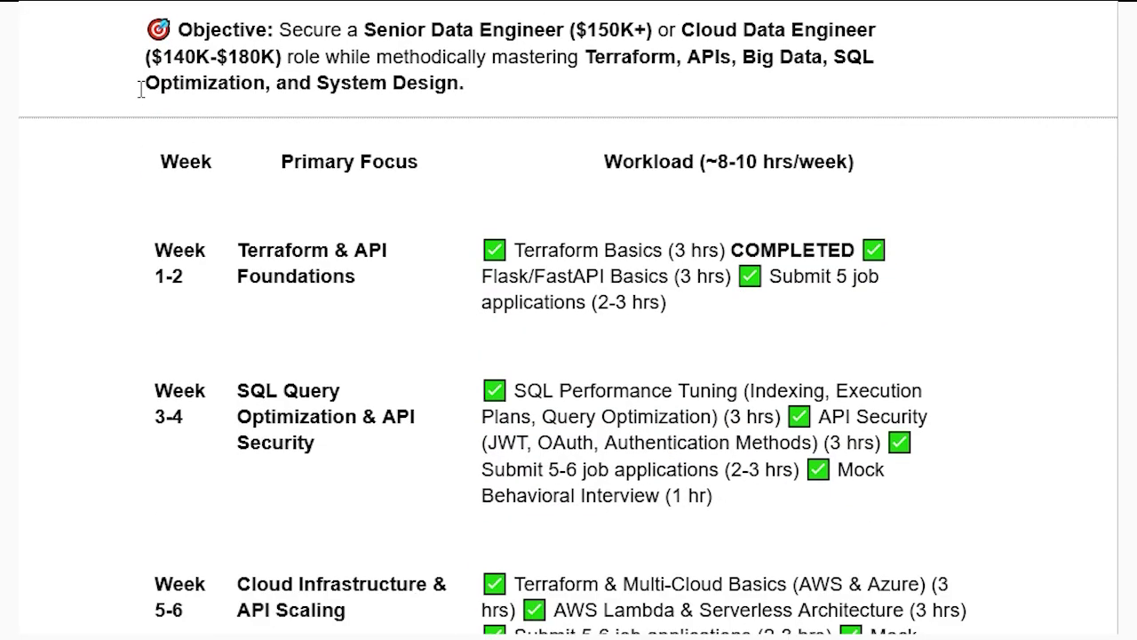
pyautogui.scroll(-2, 140, 89)
pyautogui.scroll(-5, 137, 87)
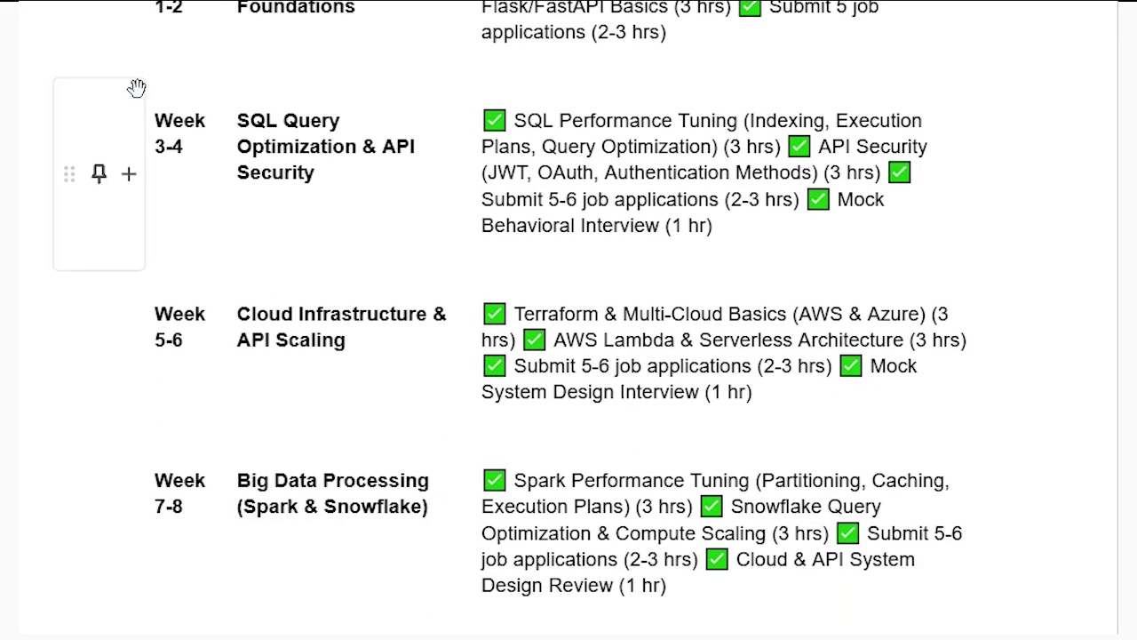
pyautogui.scroll(-4, 137, 87)
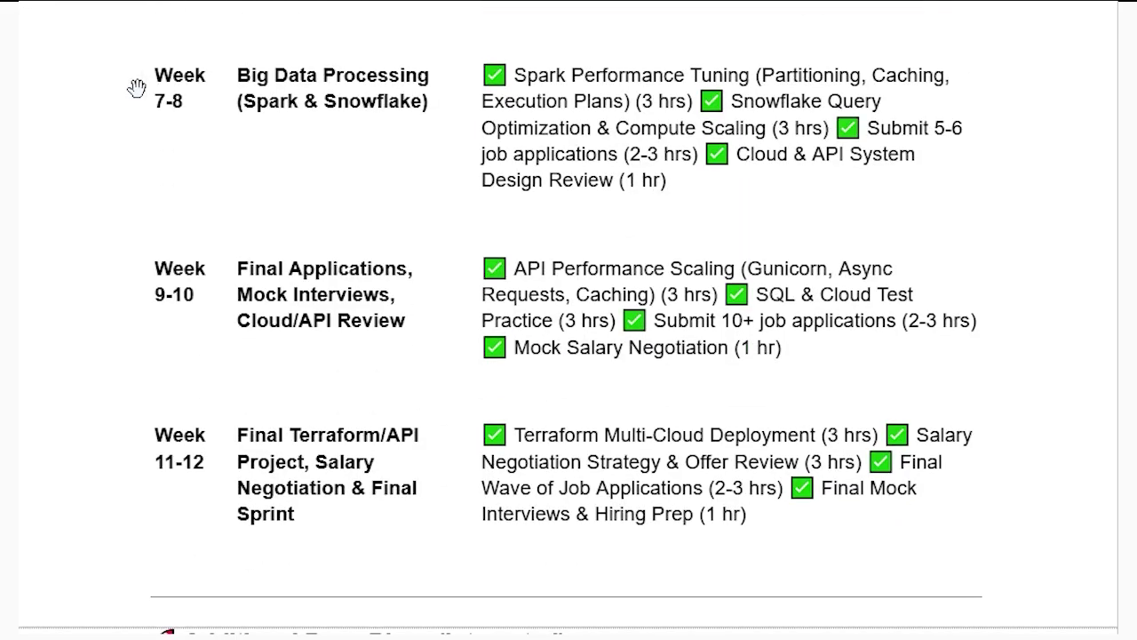
pyautogui.scroll(-2, 134, 91)
pyautogui.scroll(-5, 134, 91)
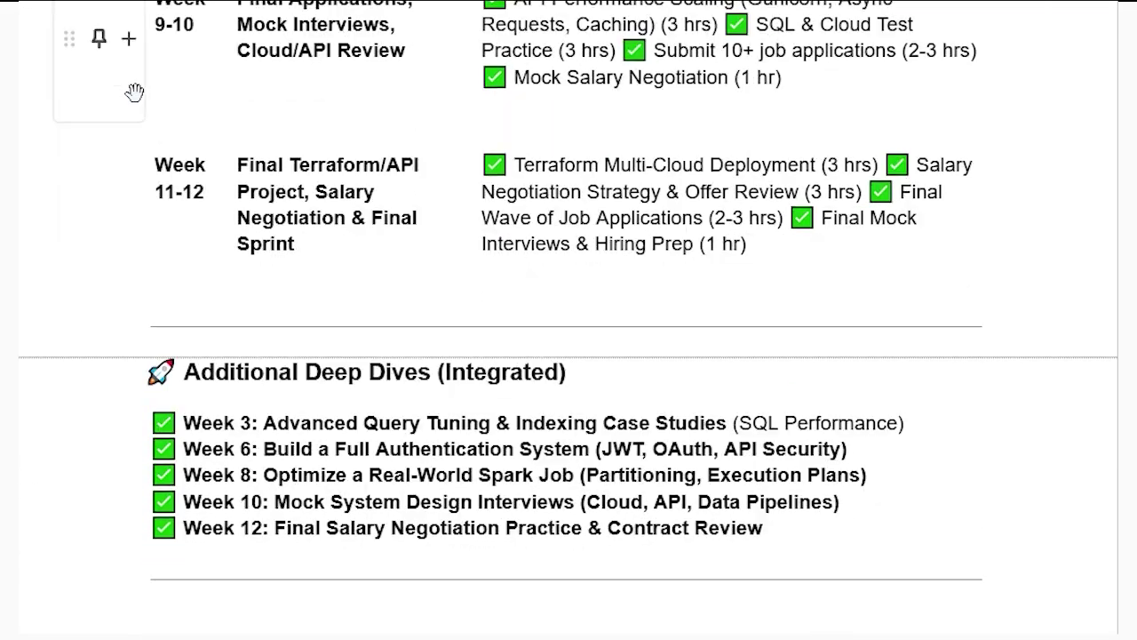
pyautogui.scroll(-4, 135, 92)
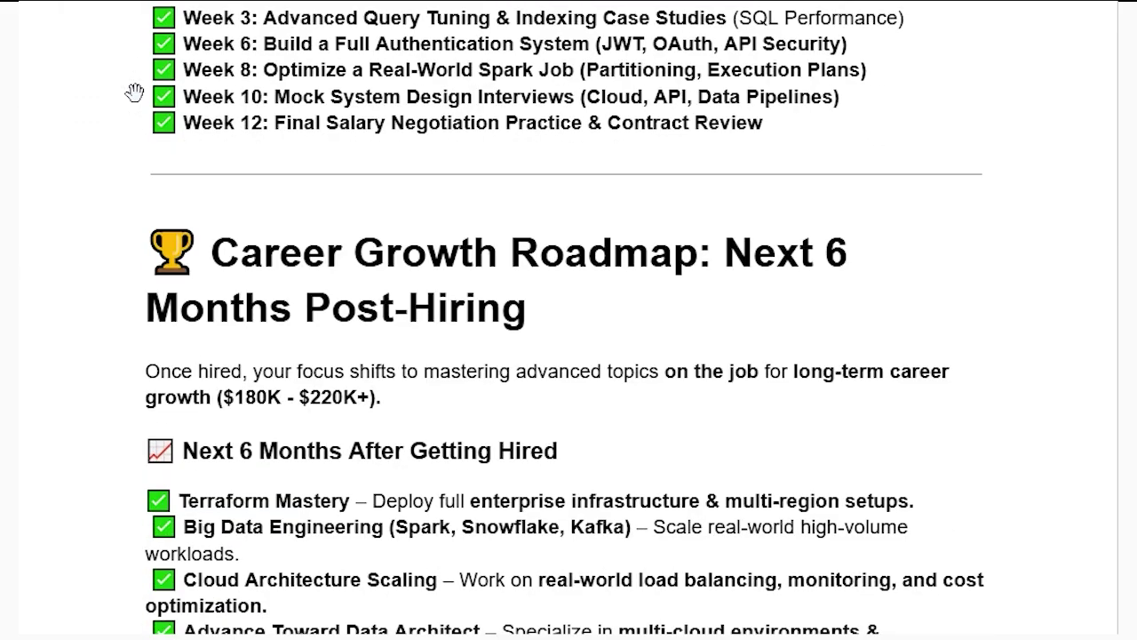
pyautogui.scroll(-4, 134, 91)
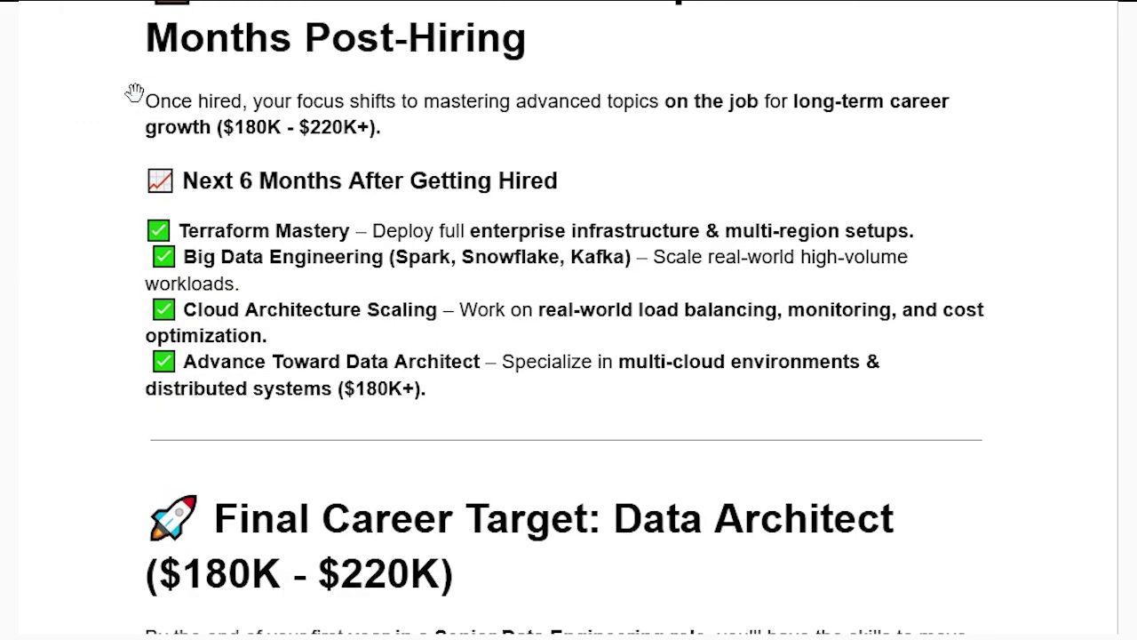
pyautogui.scroll(-3, 134, 91)
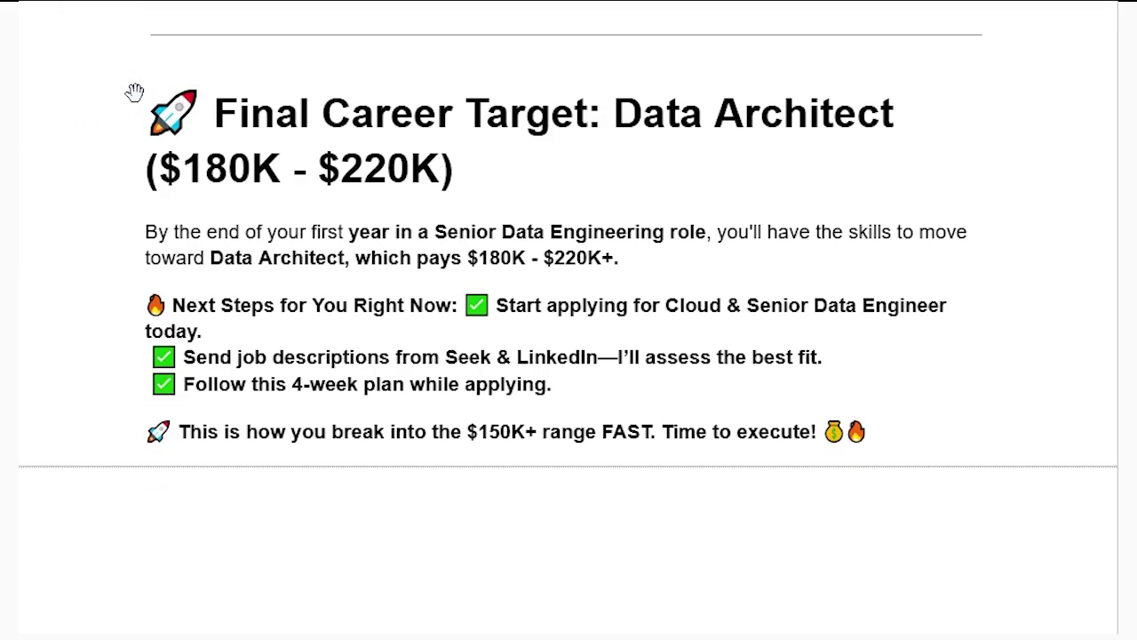
pyautogui.scroll(-5, 134, 91)
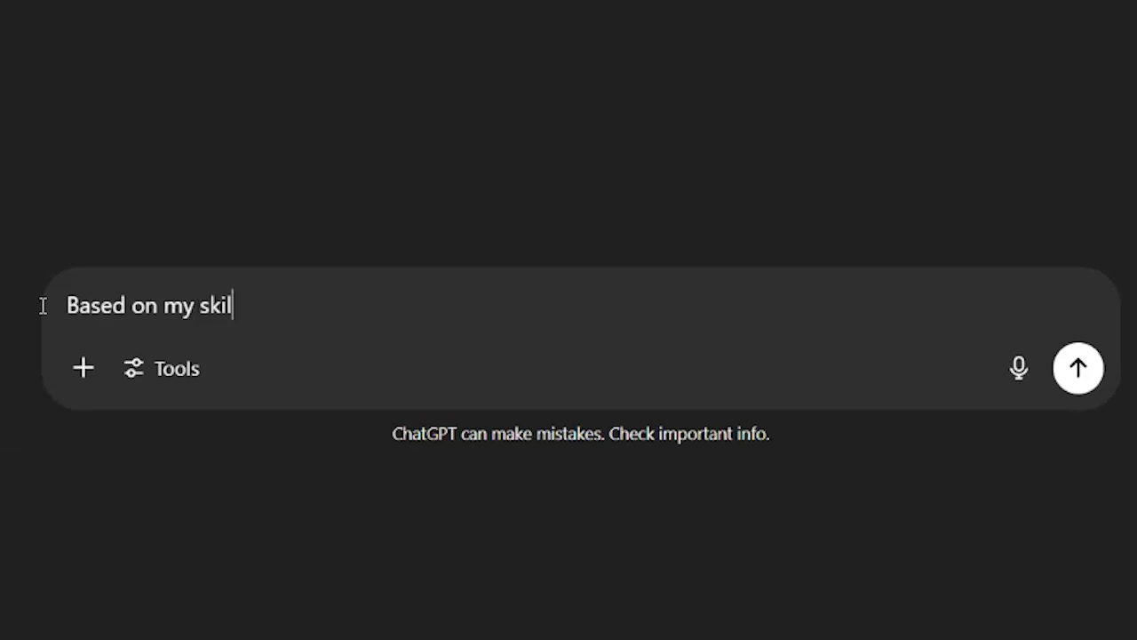
# Step: Type a request for a new CV focused on data engineering, based on the skill assessment and old CV
pyautogui.write('l assessment ')
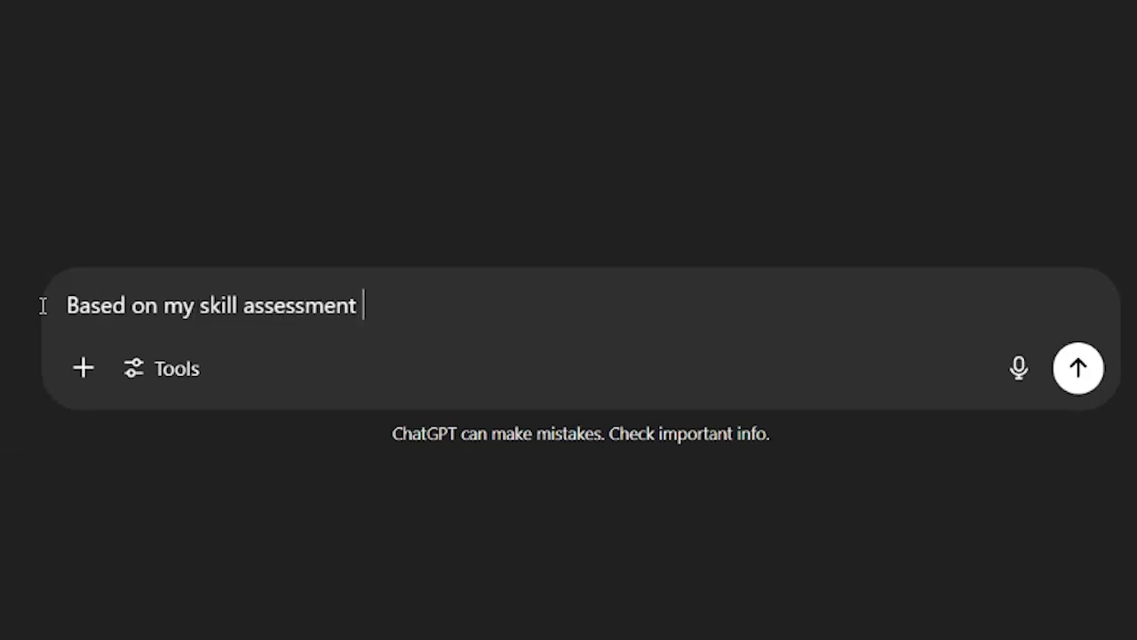
pyautogui.write('and old CV ca')
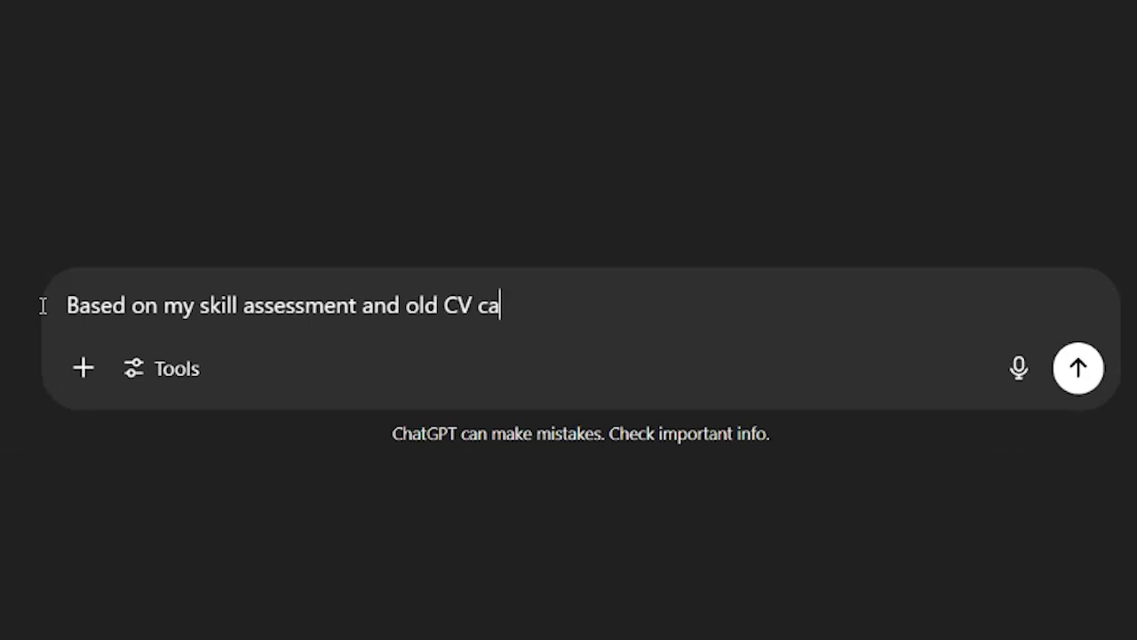
pyautogui.write('n you please write ')
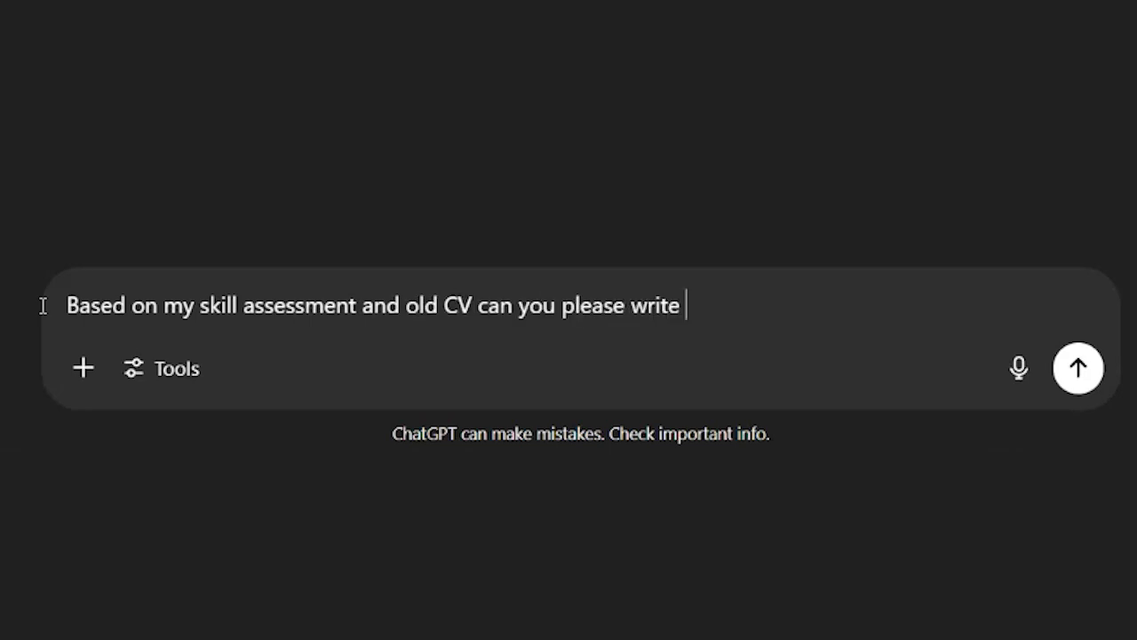
pyautogui.write('me a new CV with')
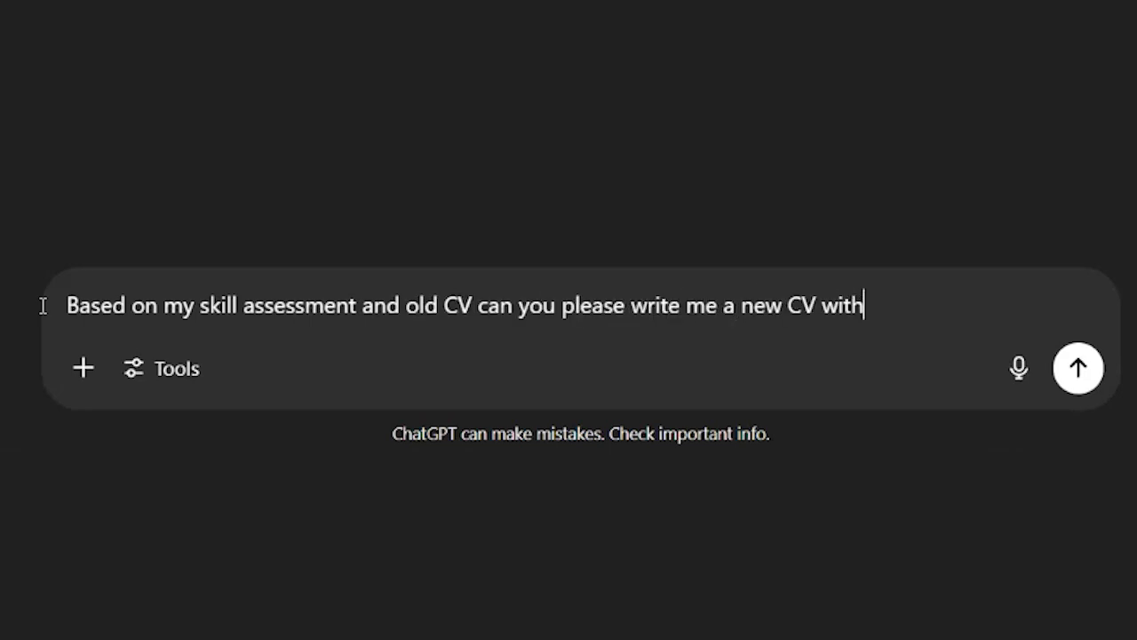
pyautogui.write(' the focus ')
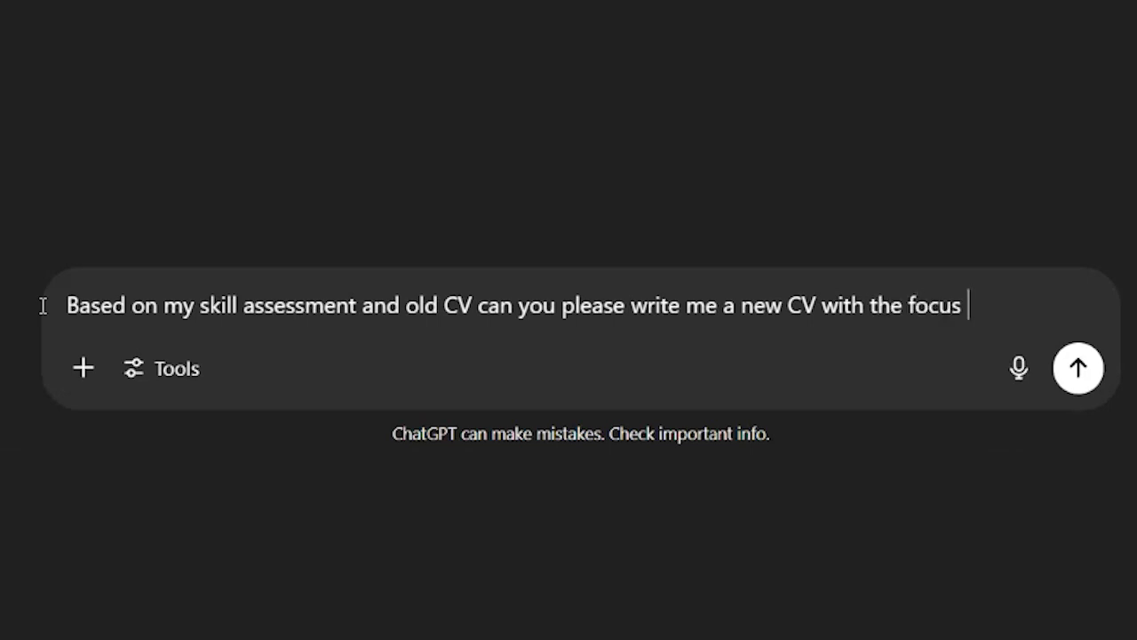
pyautogui.write('on data enginner')
pyautogui.press('BackSpace')
pyautogui.press('BackSpace')
pyautogui.press('BackSpace')
pyautogui.write('eering.')
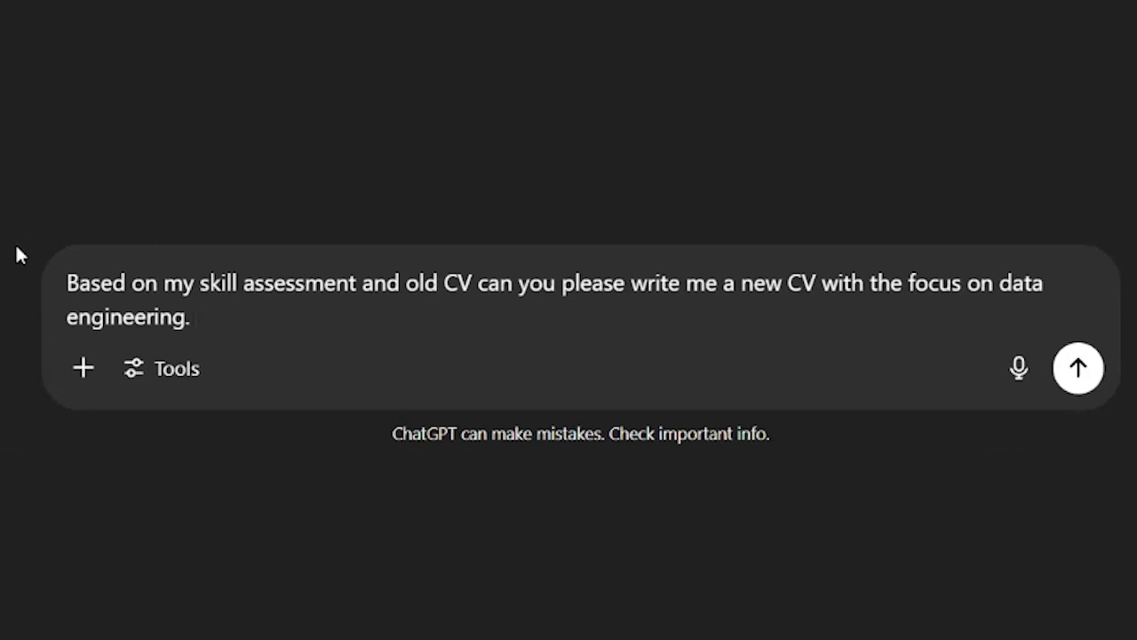
# Step: Attach Resume.pdf from the computer to the new-CV request
pyautogui.click(81, 371)
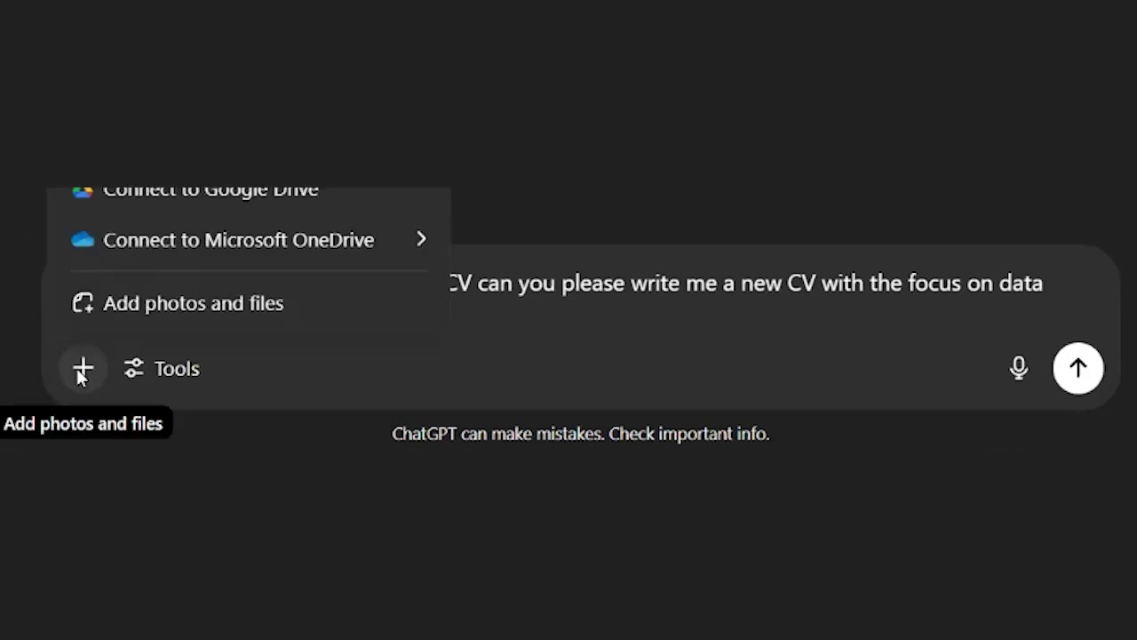
pyautogui.click(133, 307)
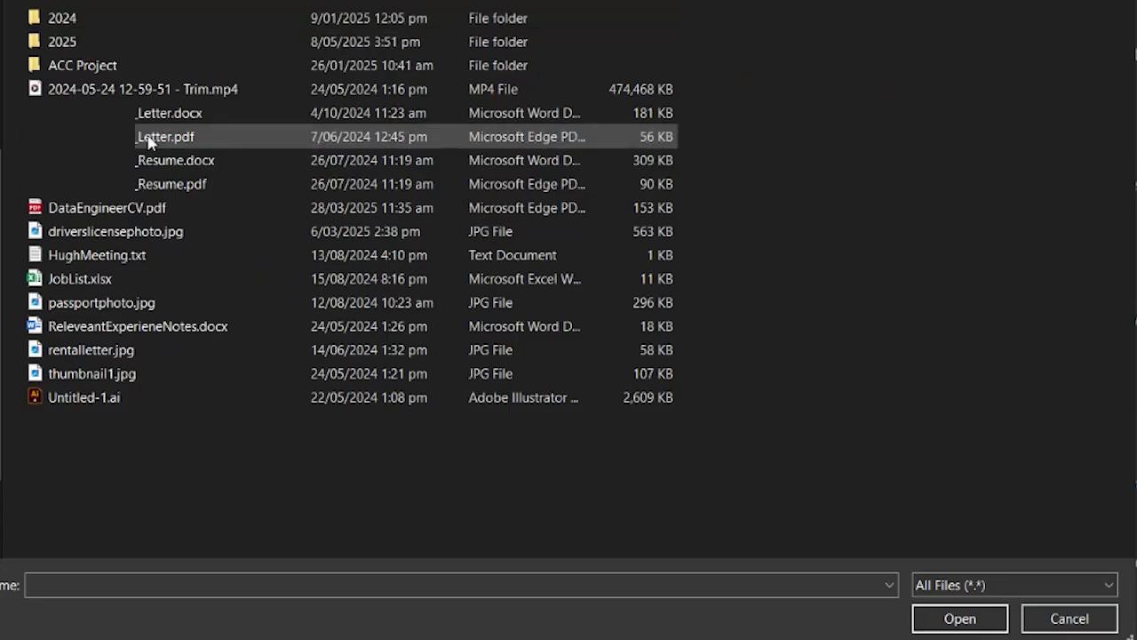
pyautogui.click(160, 184)
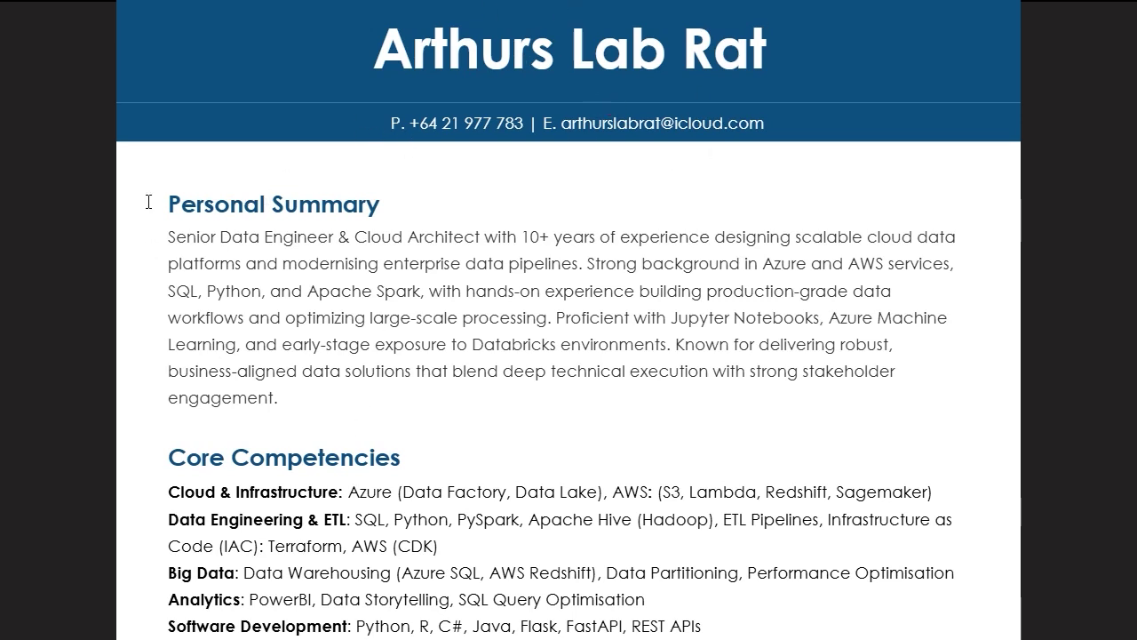
pyautogui.scroll(-6, 451, 329)
pyautogui.scroll(-7, 432, 339)
pyautogui.scroll(-5, 423, 333)
pyautogui.scroll(-2, 416, 338)
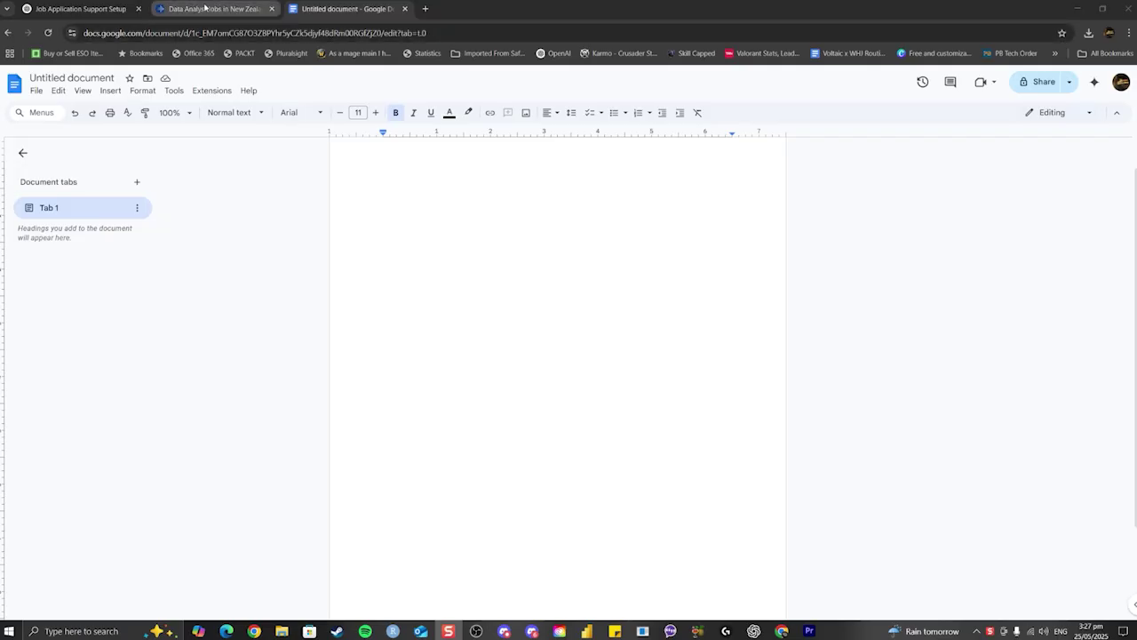
# Step: Search Seek for 'Data Engineer' jobs
pyautogui.click(205, 8)
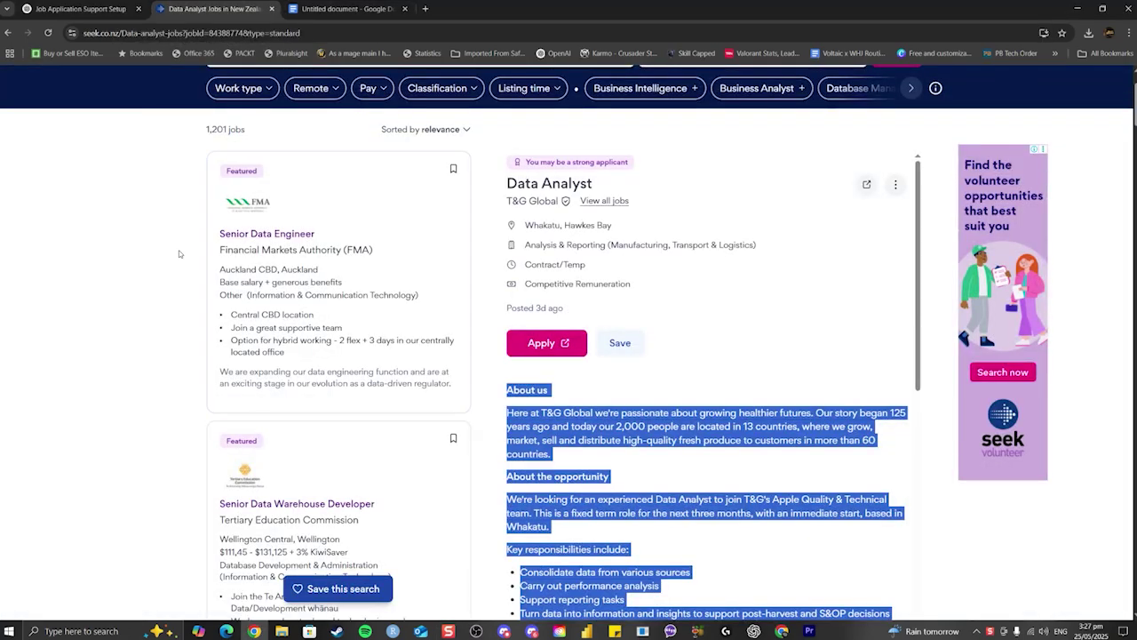
pyautogui.scroll(3, 178, 250)
pyautogui.moveTo(269, 153); pyautogui.dragTo(192, 157)
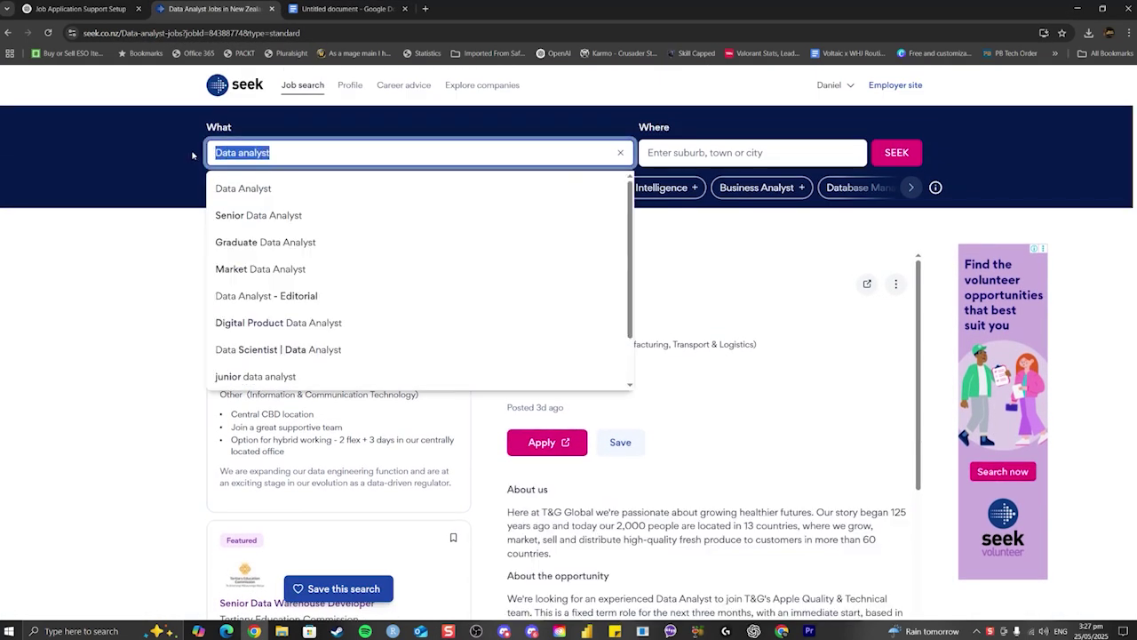
pyautogui.write('Data Engi')
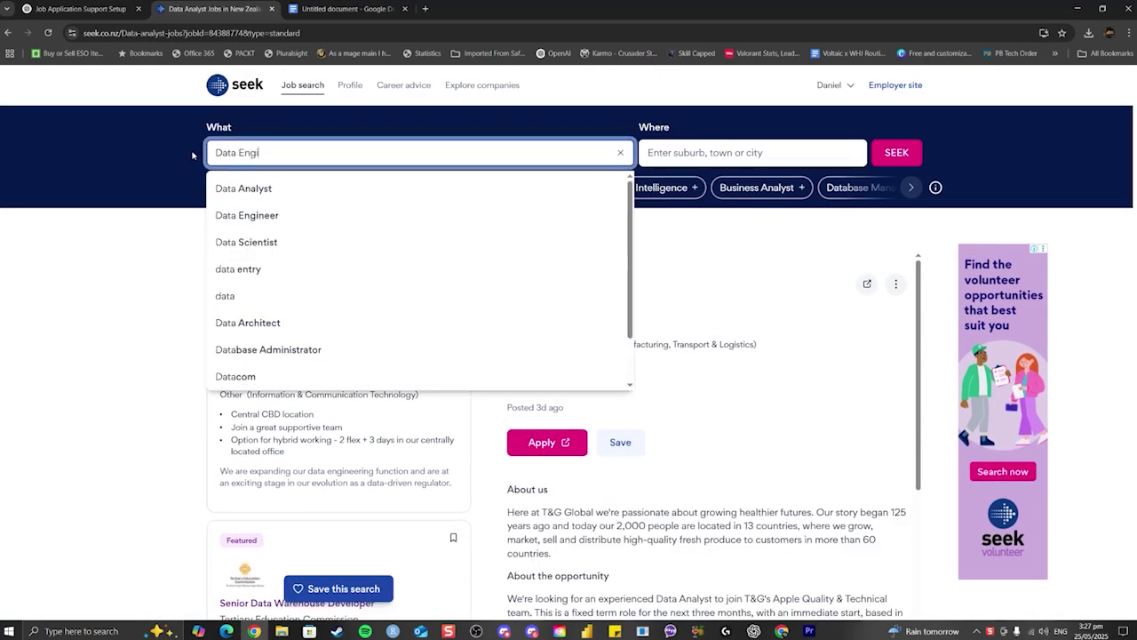
pyautogui.write('neer')
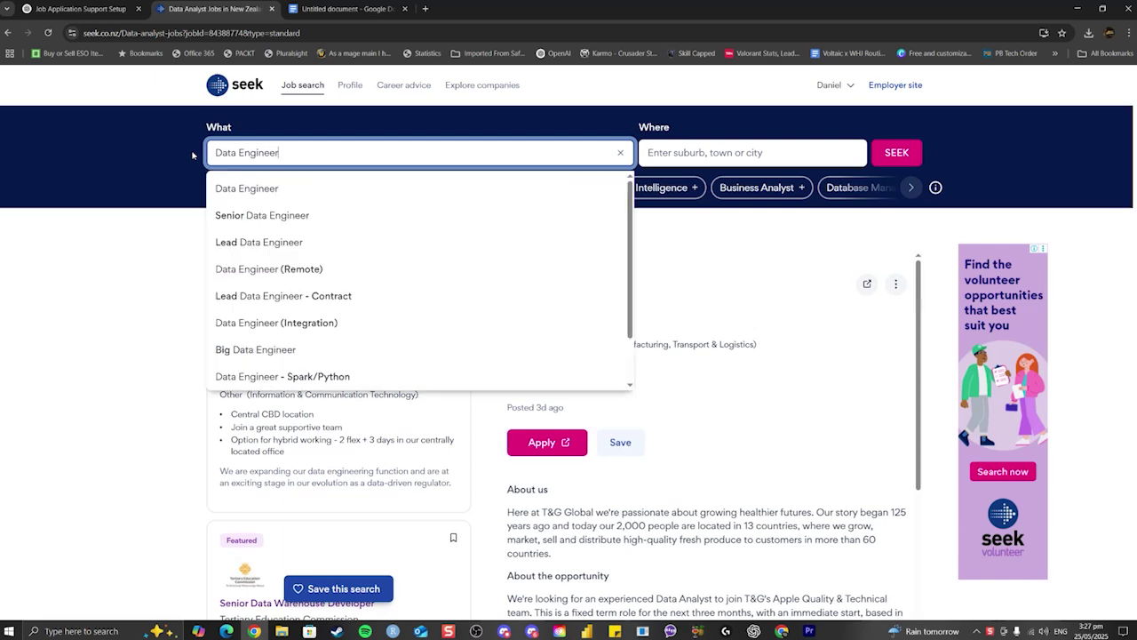
pyautogui.press('Return')
# Step: Open the Hays Senior Data Engineer listing and select its full ad text
pyautogui.scroll(-3, 173, 260)
pyautogui.scroll(-3, 172, 258)
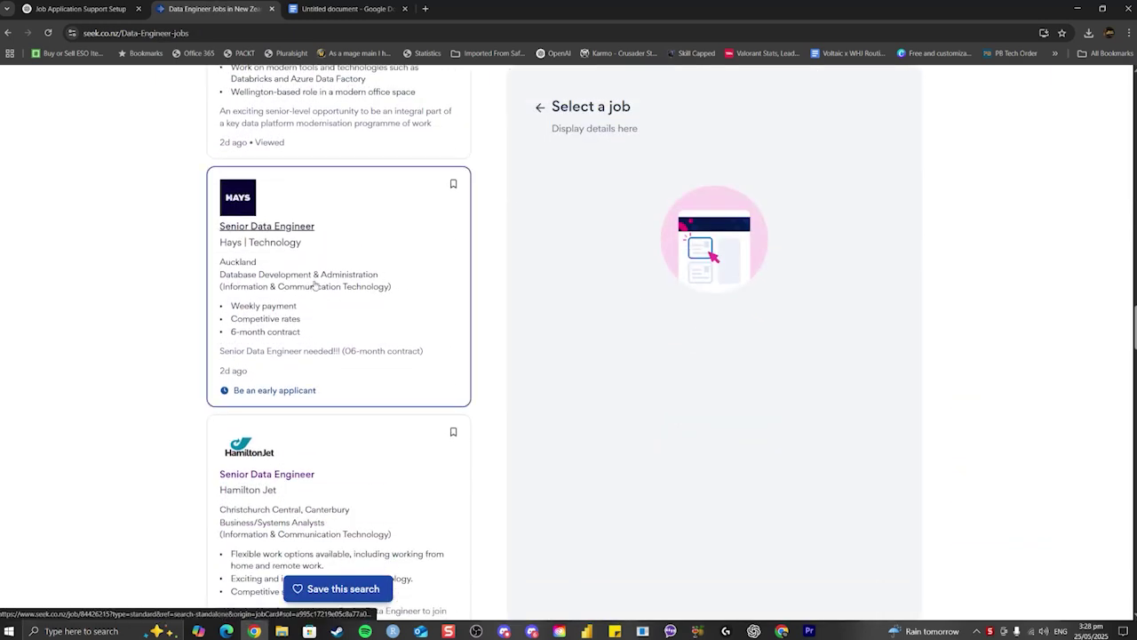
pyautogui.click(315, 284)
pyautogui.scroll(-3, 721, 426)
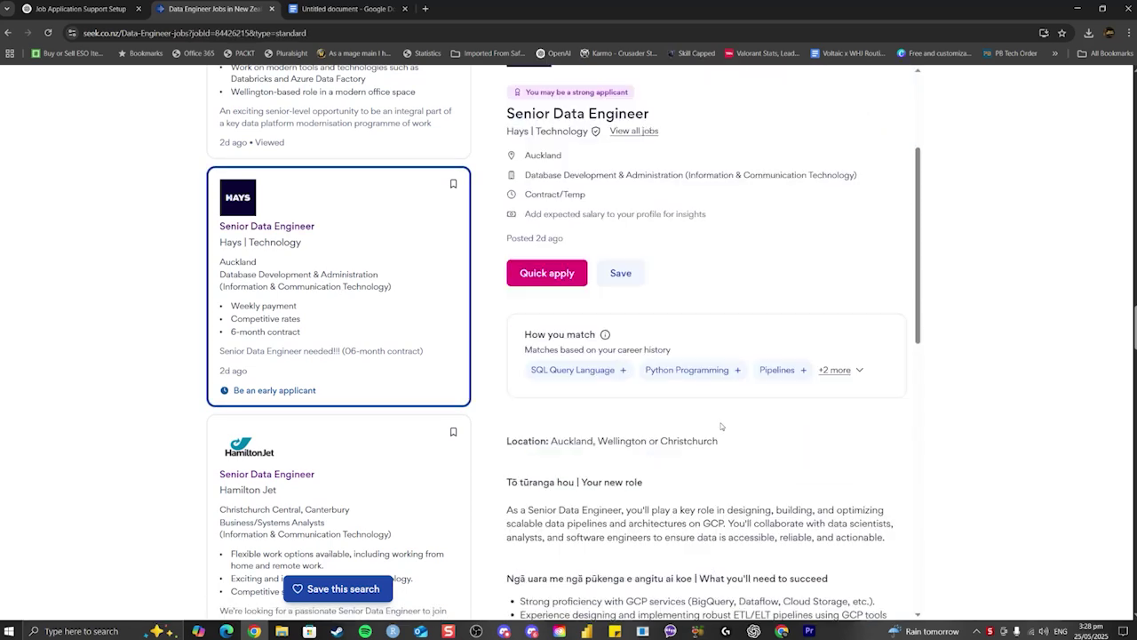
pyautogui.scroll(-5, 722, 426)
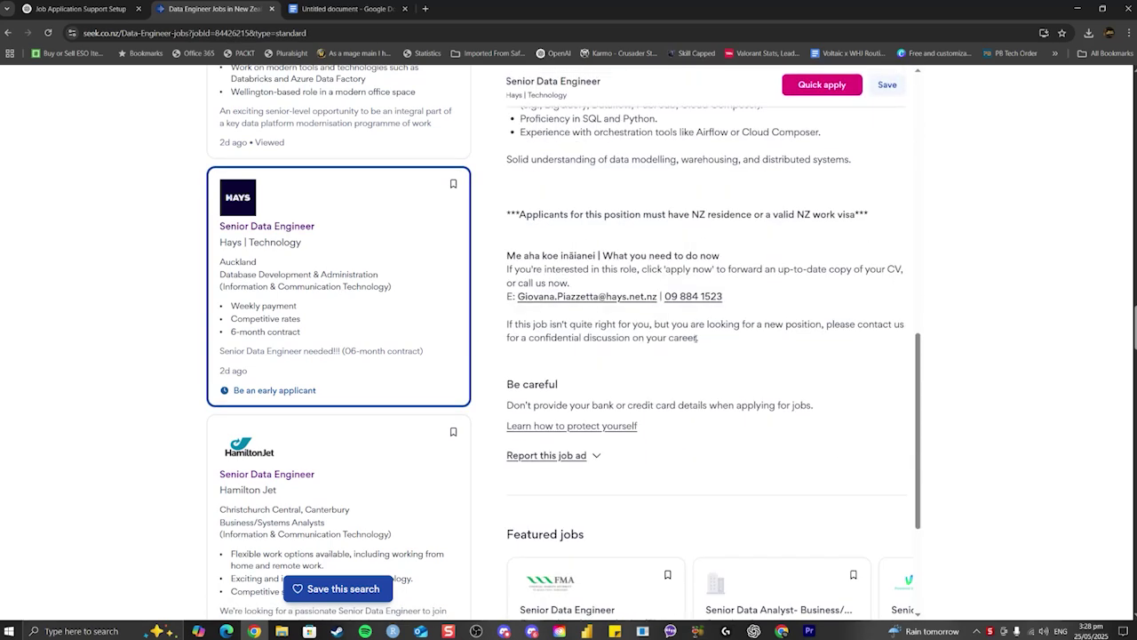
pyautogui.moveTo(697, 338); pyautogui.dragTo(540, 346)
# Step: Send the pasted Hays Senior Data Engineer ad, asking 'Yes/no - no fence sitting' on applying
pyautogui.click(80, 9)
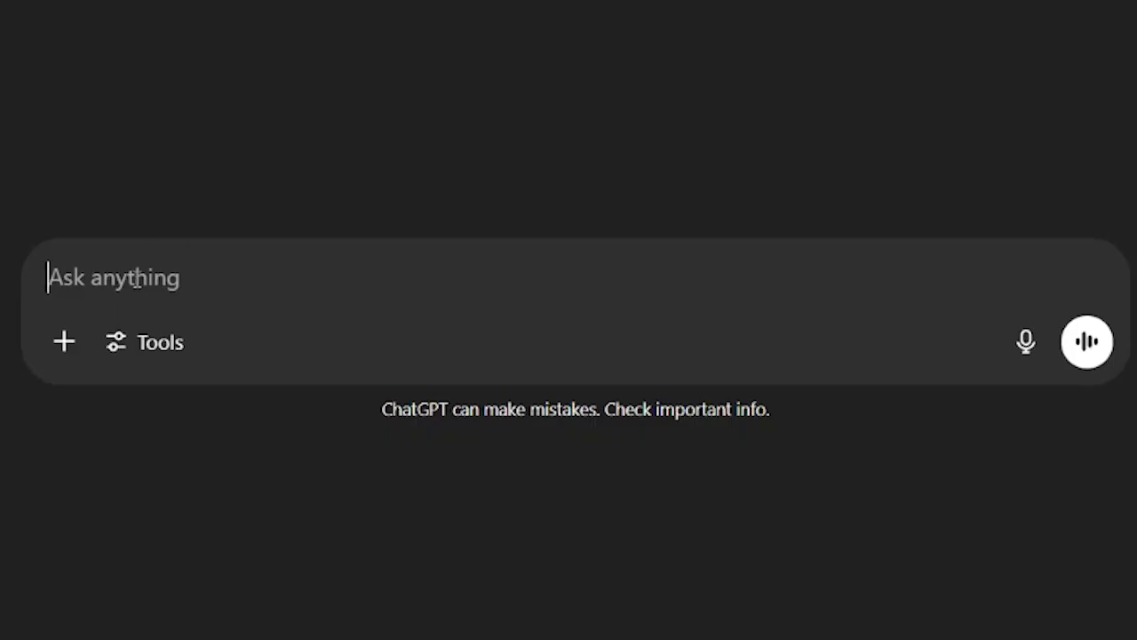
pyautogui.write('Here is a j')
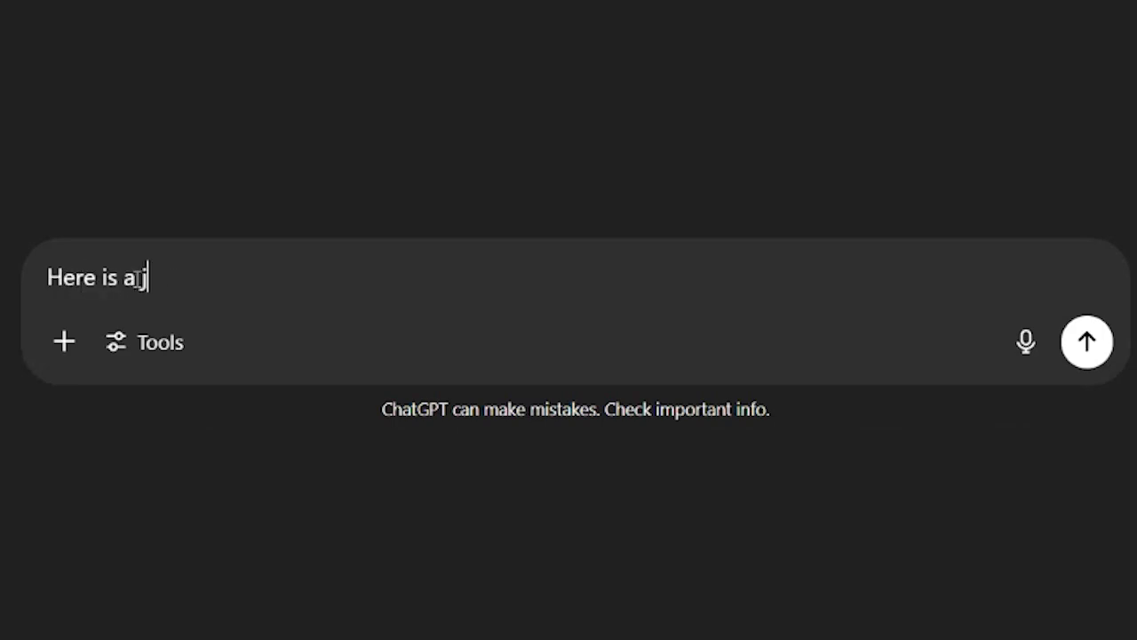
pyautogui.write('ob description ')
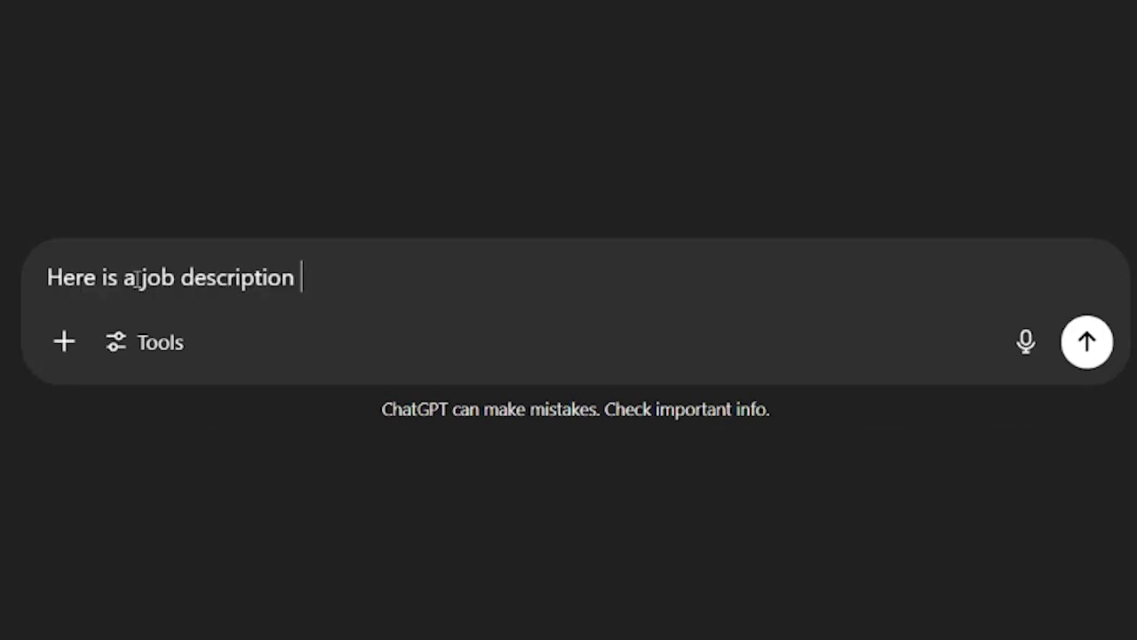
pyautogui.write('what do you tin')
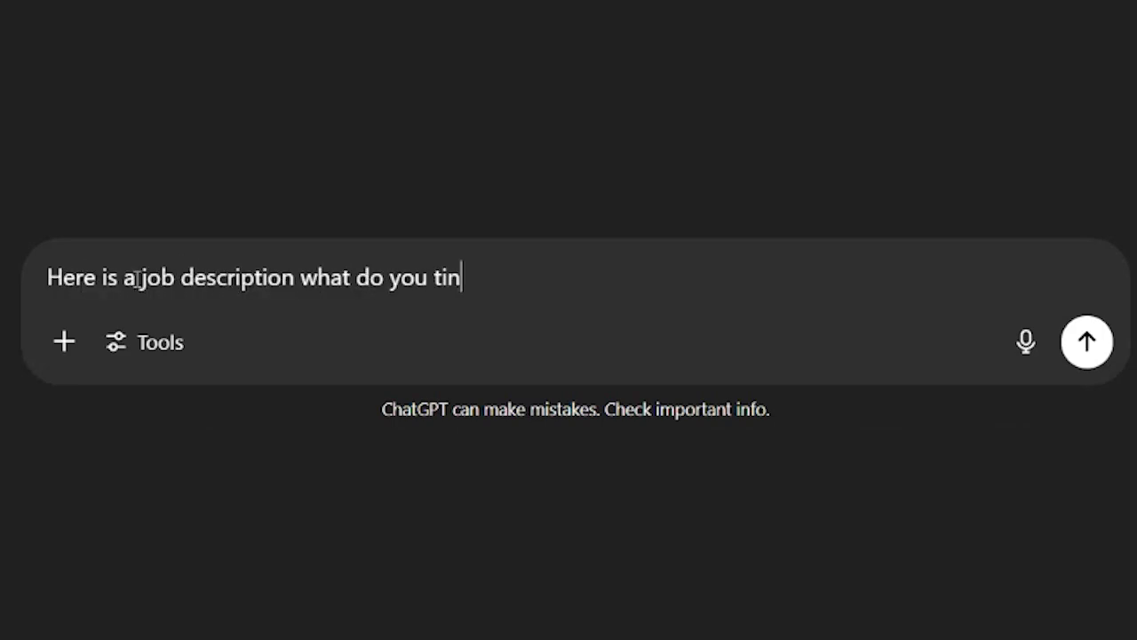
pyautogui.press('BackSpace')
pyautogui.press('BackSpace')
pyautogui.write('hink? Yes/no - no fence sitting.')
pyautogui.hotkey('shift', 'Return')
pyautogui.hotkey('shift', 'Return')
pyautogui.hotkey('ctrl', 'v')
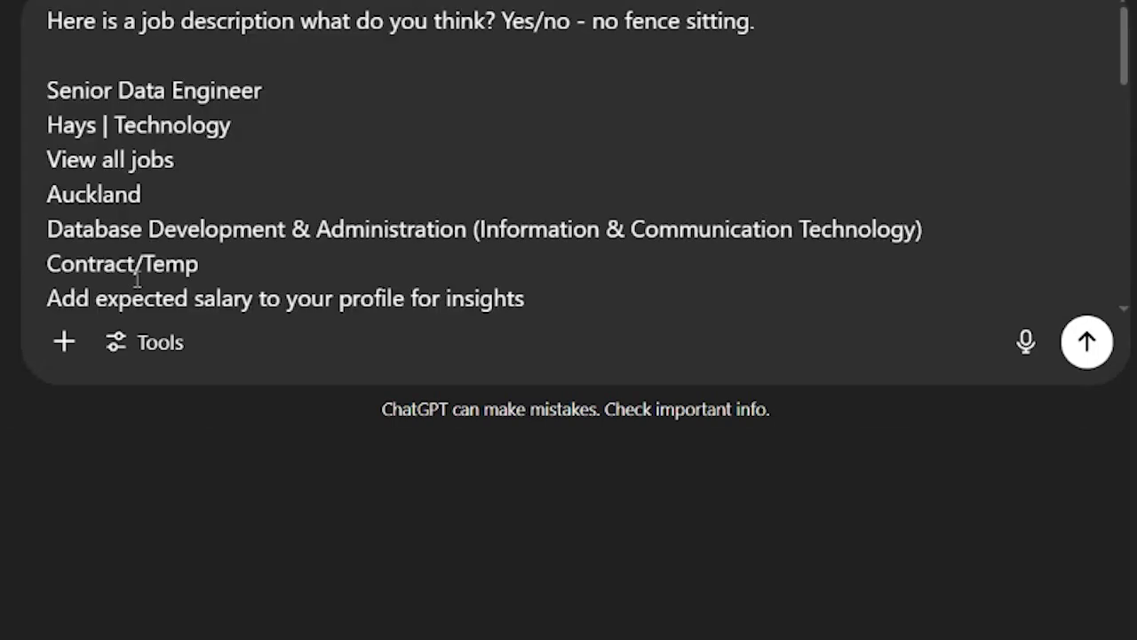
pyautogui.scroll(-10, 406, 101)
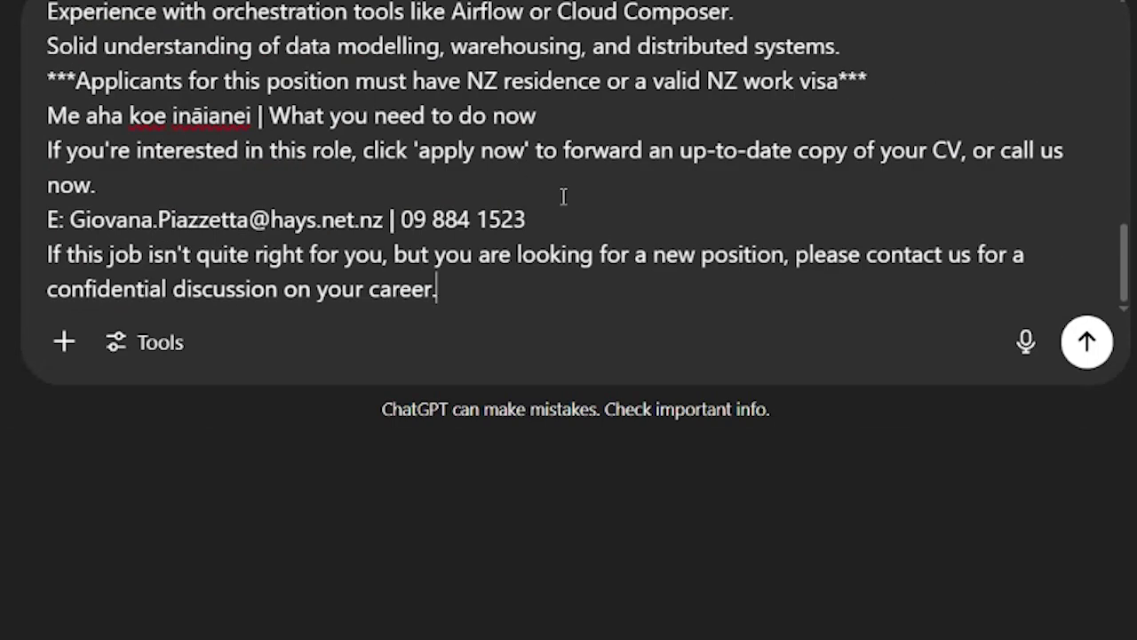
pyautogui.click(1089, 343)
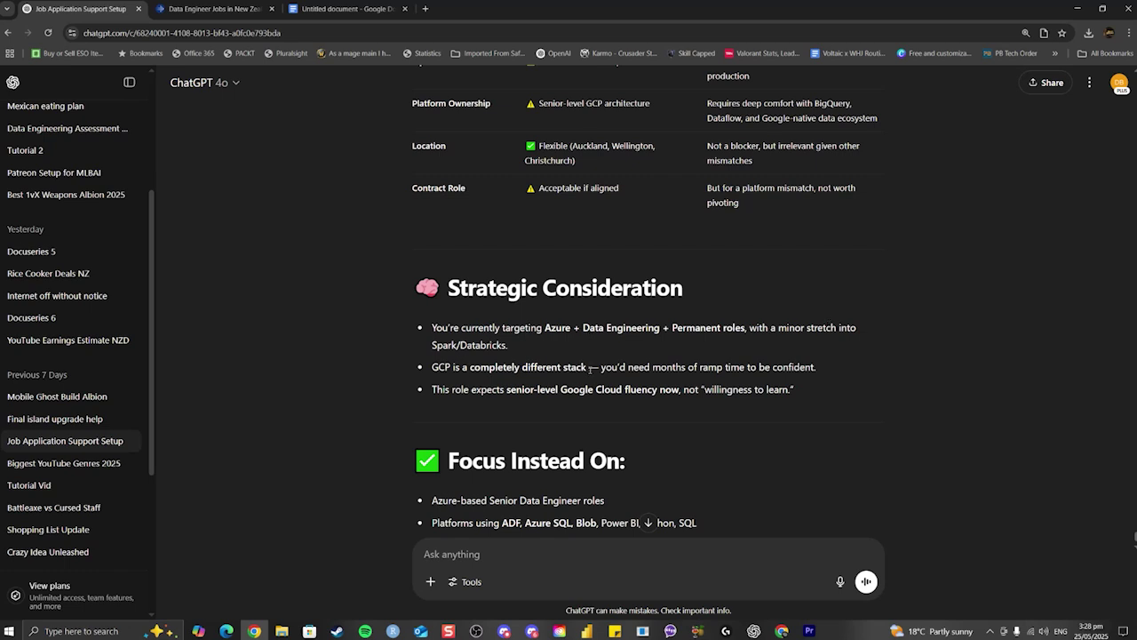
# Step: Find the GoSee Data Engineer ad in the Seek results and copy its description text
pyautogui.click(213, 8)
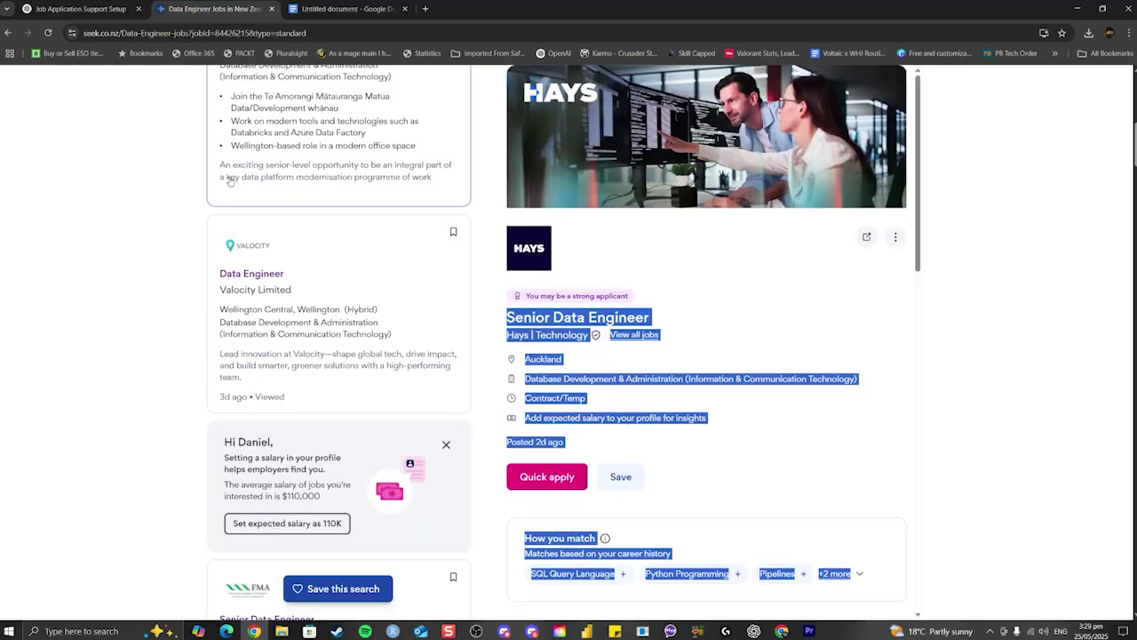
pyautogui.scroll(-9, 133, 239)
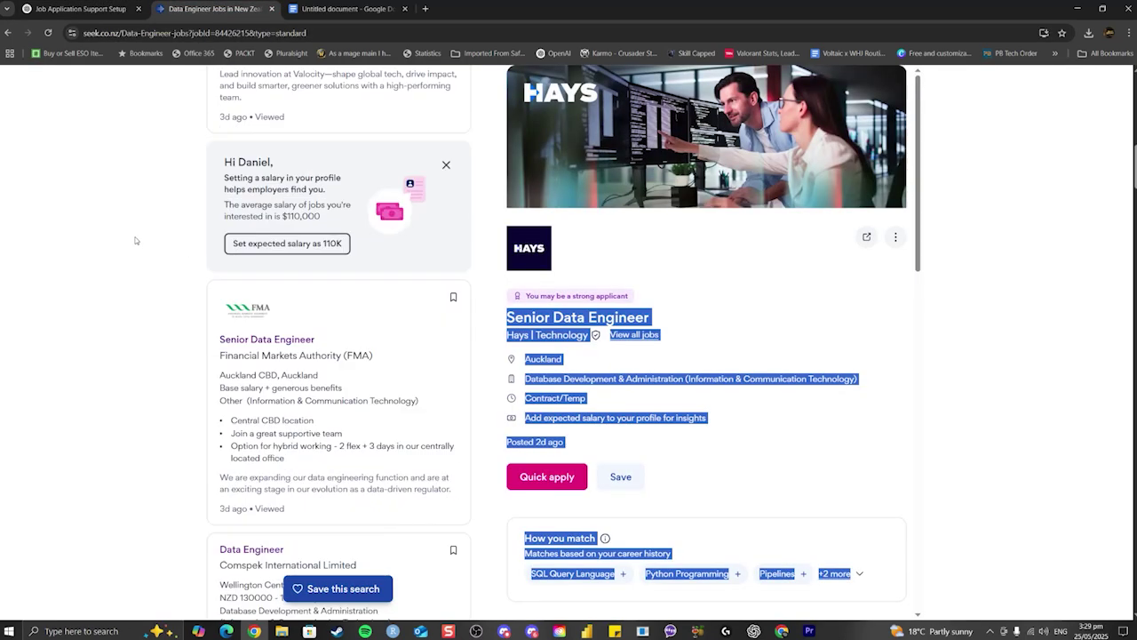
pyautogui.scroll(-10, 136, 234)
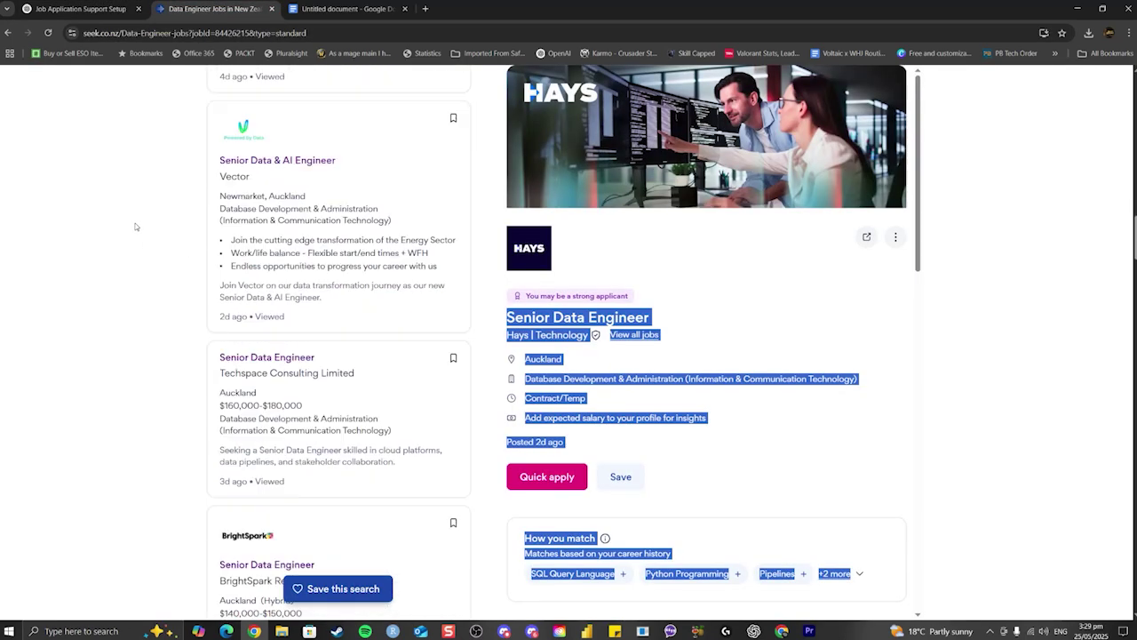
pyautogui.scroll(-8, 134, 223)
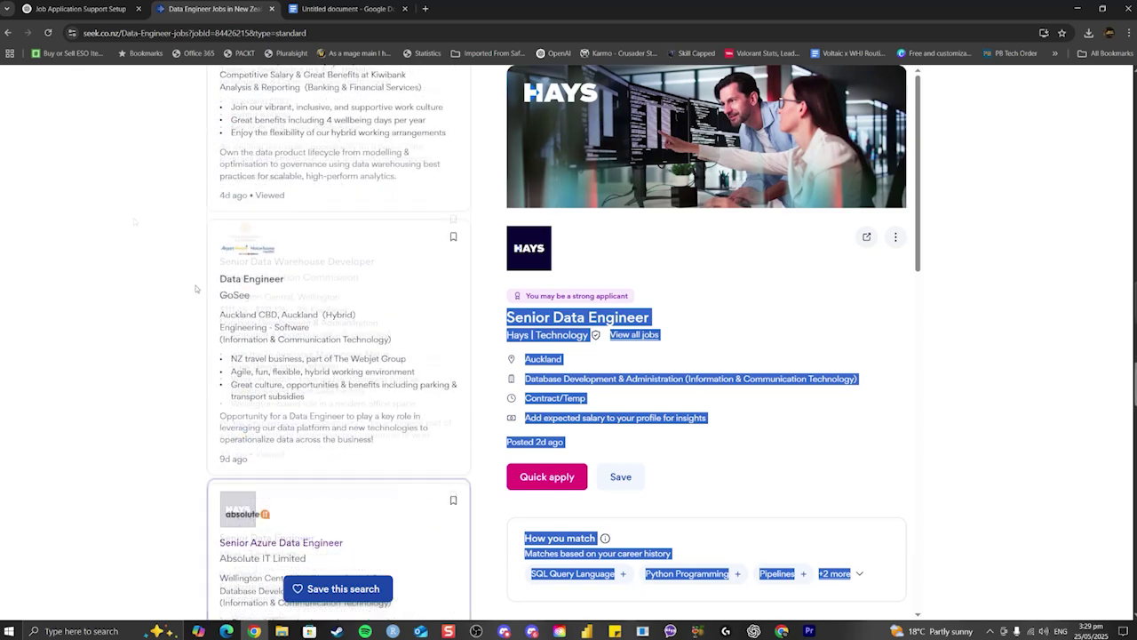
pyautogui.click(287, 349)
pyautogui.scroll(-5, 640, 539)
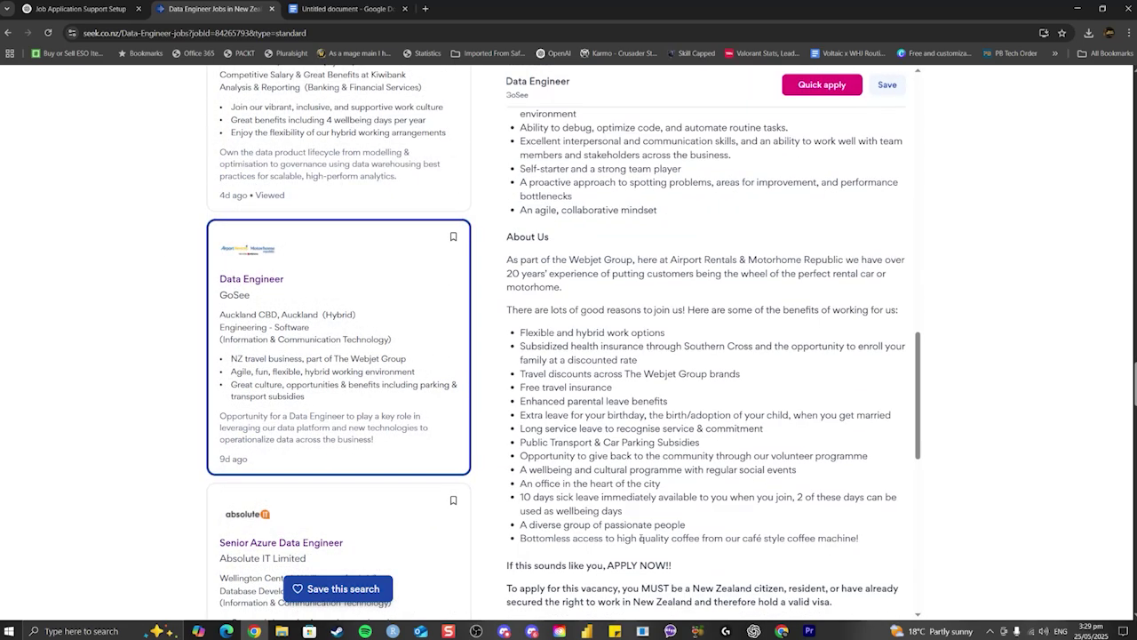
pyautogui.moveTo(866, 541); pyautogui.dragTo(504, 323)
pyautogui.click(503, 323)
# Step: Send the GoSee ad asking 'How about this role' and read the Strong Fit verdict and reasons
pyautogui.hotkey('ctrl', 'shift', 'Tab')
pyautogui.write('How ab')
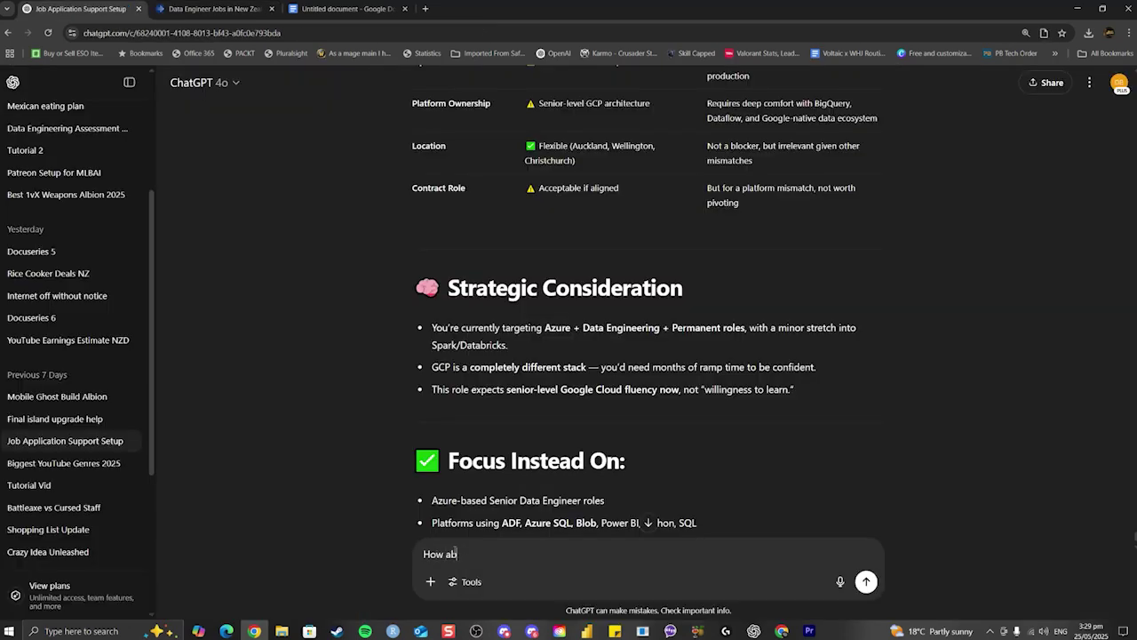
pyautogui.write('out this role.  Data')
pyautogui.hotkey('shift', 'Return')
pyautogui.hotkey('shift', 'Return')
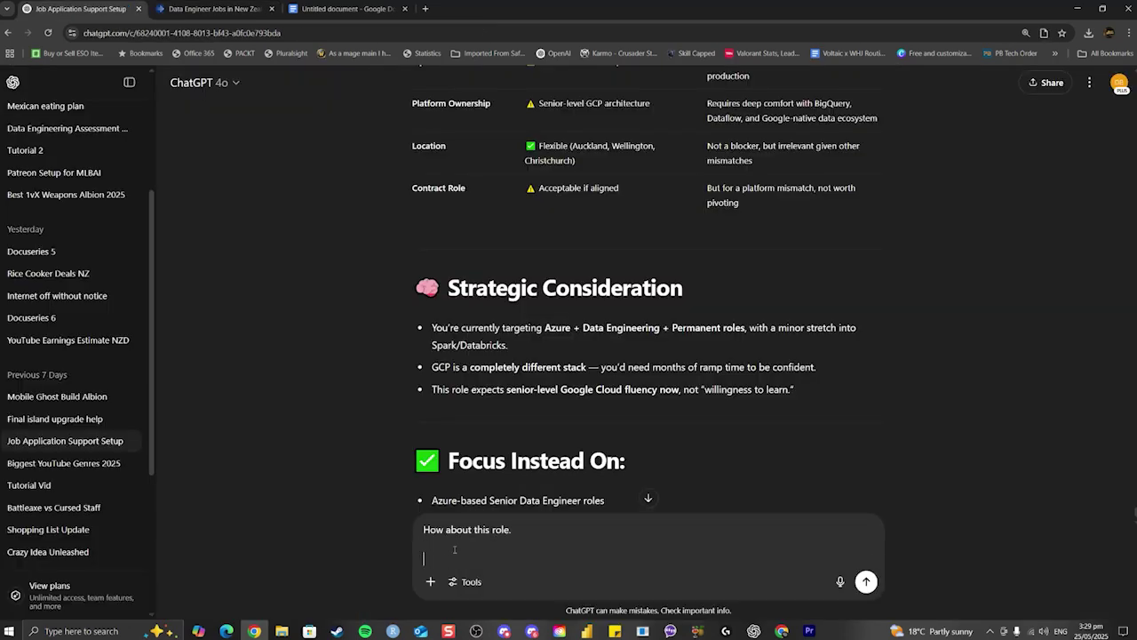
pyautogui.hotkey('ctrl', 'v')
pyautogui.press('Return')
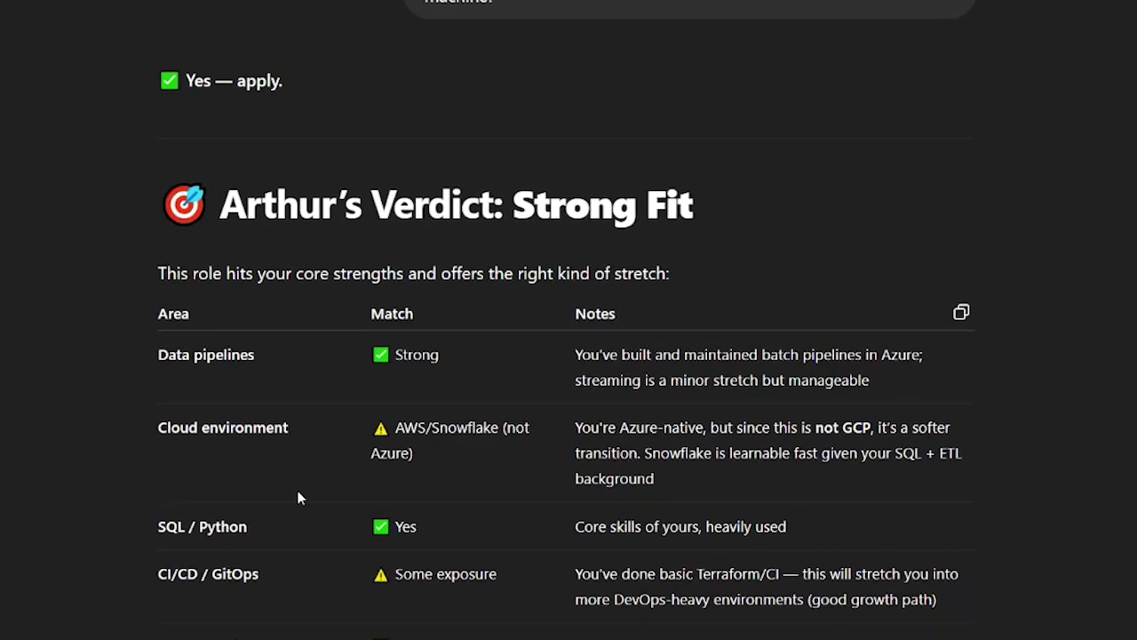
pyautogui.scroll(-3, 297, 490)
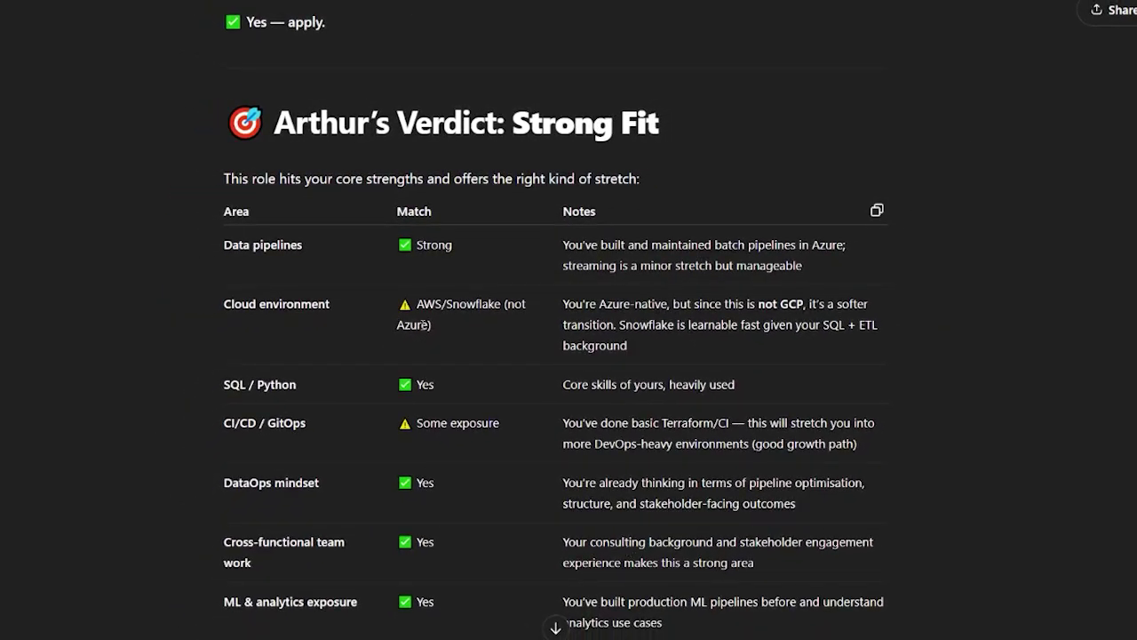
pyautogui.scroll(-10, 143, 409)
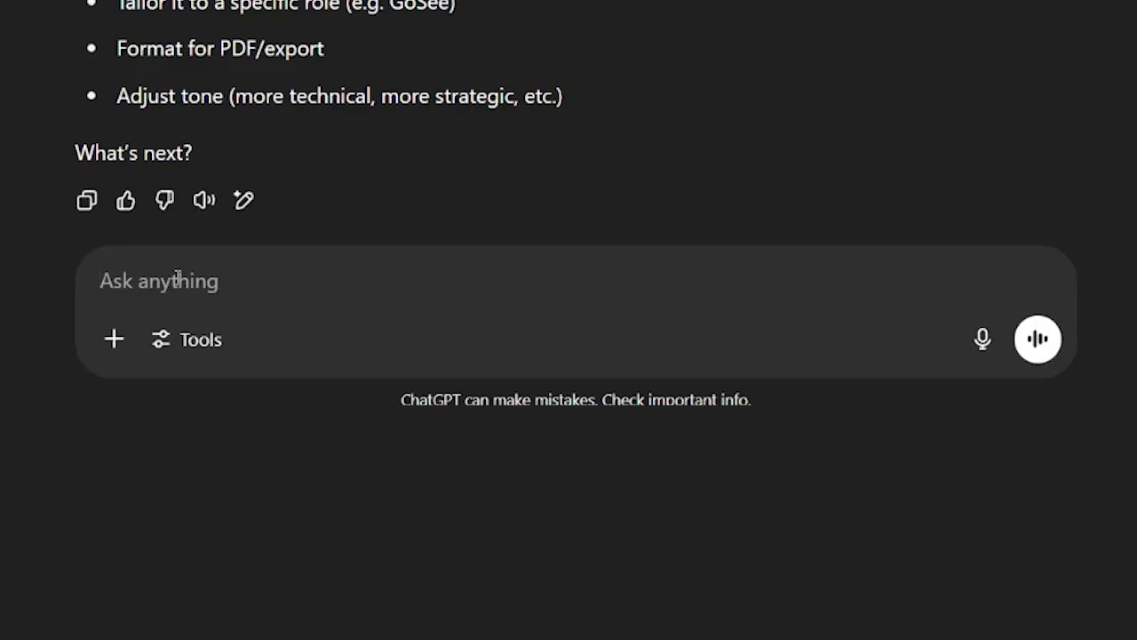
# Step: Ask ChatGPT to write a cover letter for the GoSee Data Engineer role
pyautogui.click(178, 279)
pyautogui.write('Can y')
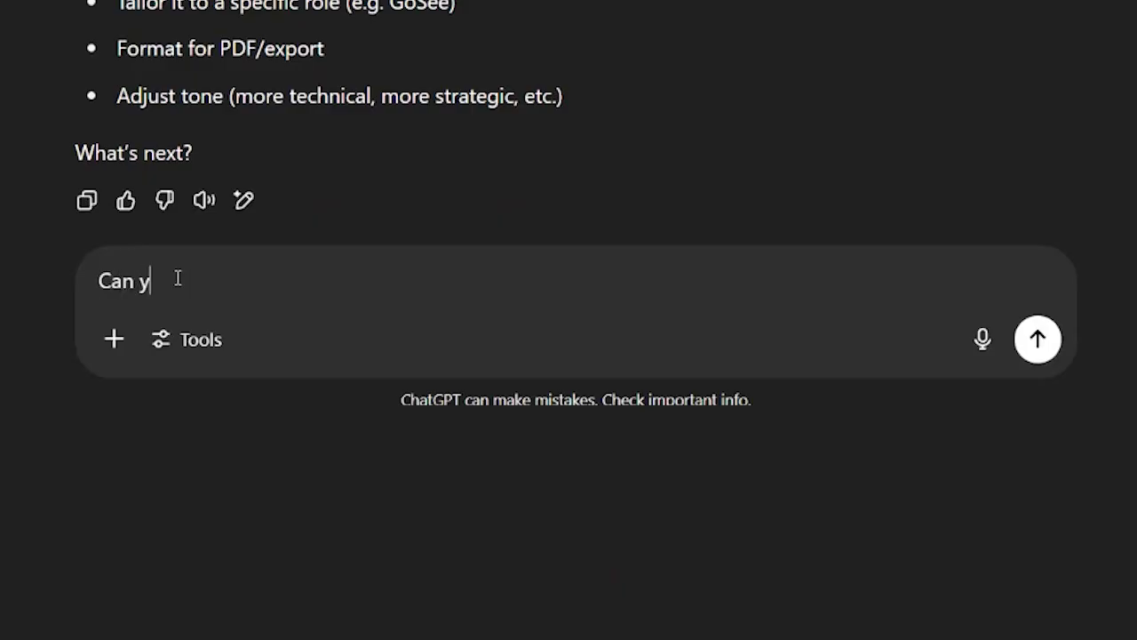
pyautogui.write('ou please write me ')
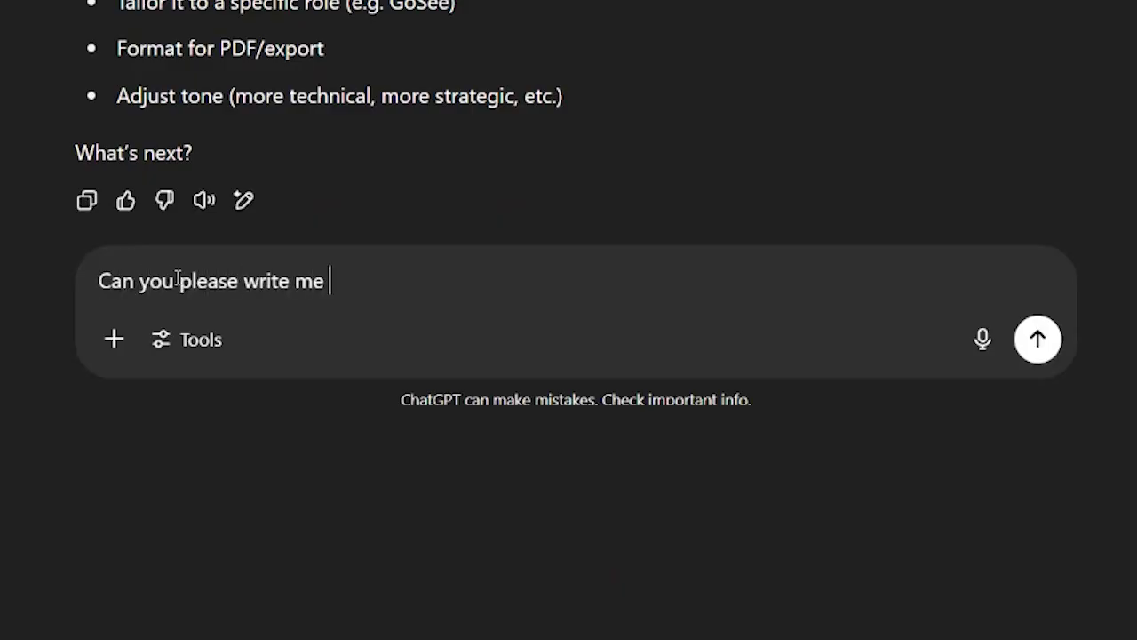
pyautogui.write('my cover letter.')
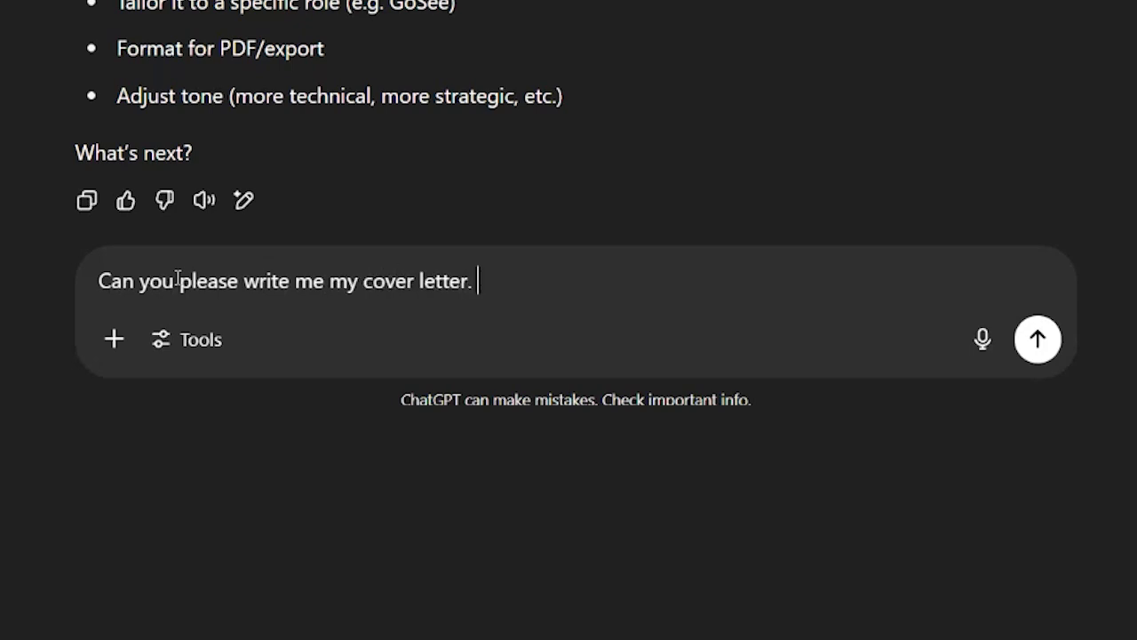
pyautogui.press('Return')
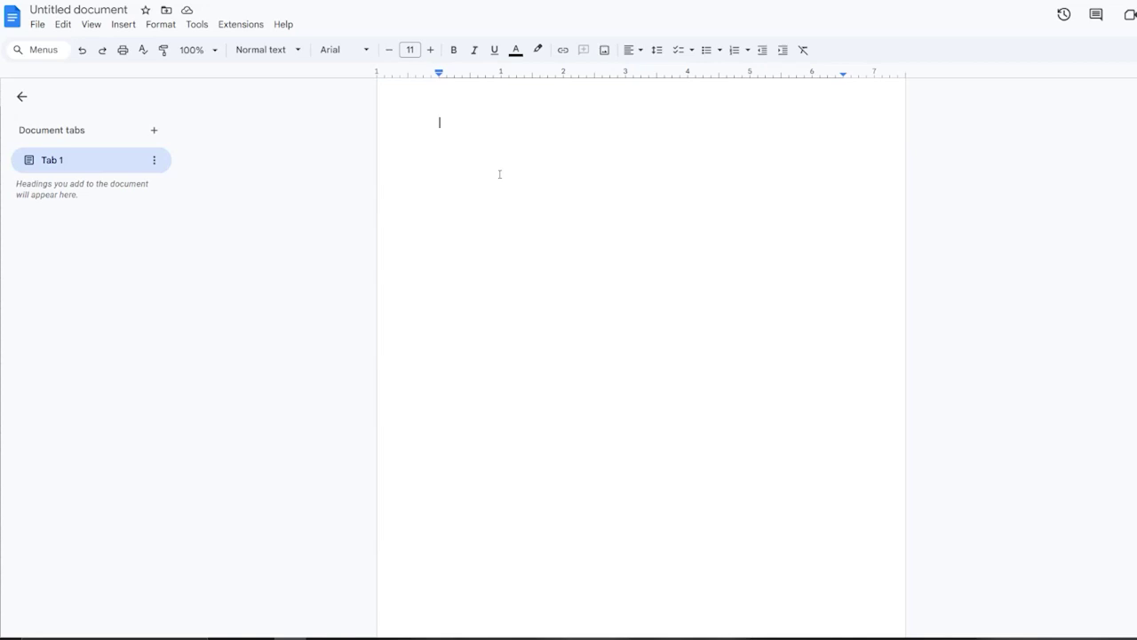
# Step: Paste the cover letter into the blank Doc and make its heading plain 'Data Engineer Application'
pyautogui.write("Cover Letter – Data Engineer Application  GoSee, Auckland  Dear Hiring Team,  I'm excited to apply for the Data Engineer position at GoSee. With over a decade of hands-on experience designing cloud-native pipelines and delivering actionable insights across business teams, I’m confident I can contribute meaningfully to your mission of enhancing customer travel experiences through data.  I bring strong proficiency in building and optimising ETL/ELT pipelines using Azure Data Factory, Python, and SQL. While my recent work has focused on Azure environments, I’m actively expanding into Snowflake and AWS tooling, and I’m currently working toward Databricks certification to strengthen my Spark-based data processing skills.  Throughout my career, I’ve helped product, marketing, and operations teams access trusted, structured data to support real-time decision-making. I’ve worked closely with analysts, software engineers, and business leaders in agile cross-functional teams — delivering cost-efficient pipelines, shaping models for reporting tools, and maintaining high data quality standards. My background also includes work on API integrations, data cleansing automation, and stakeholder-facing dashboard solutions using Power BI.  What excites me most about this opportunity is the combination of modern cloud data tools, cross-team collaboration, and the chance to drive tangible improvements to customer experience. I’d welcome the opportunity to contribute to GoSee’s fast-paced and growth-focused environment.  Thank you for considering my application. I’m available for an interview at your convenience and would be glad to discuss how my background and mindset can support your goals.  Warm regards,  [Your Name – omitted for video use]")
pyautogui.press('BackSpace')
pyautogui.moveTo(439, 122)
pyautogui.mouseDown()
pyautogui.moveTo(561, 122)
pyautogui.moveTo(436, 112)
pyautogui.mouseUp()
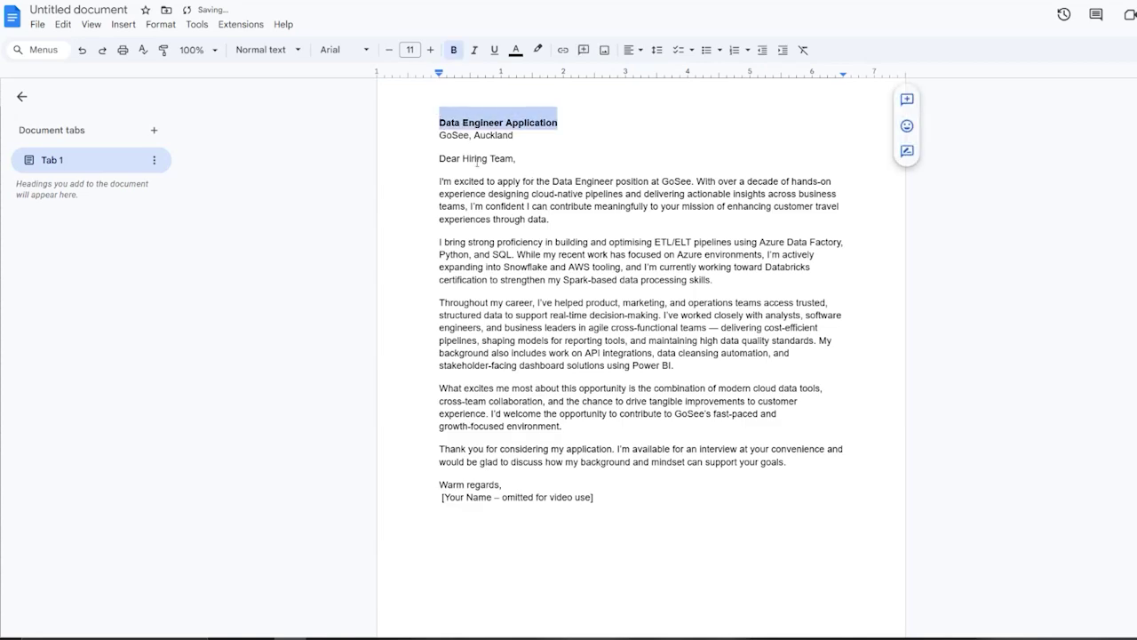
pyautogui.hotkey('ctrl', 'b')
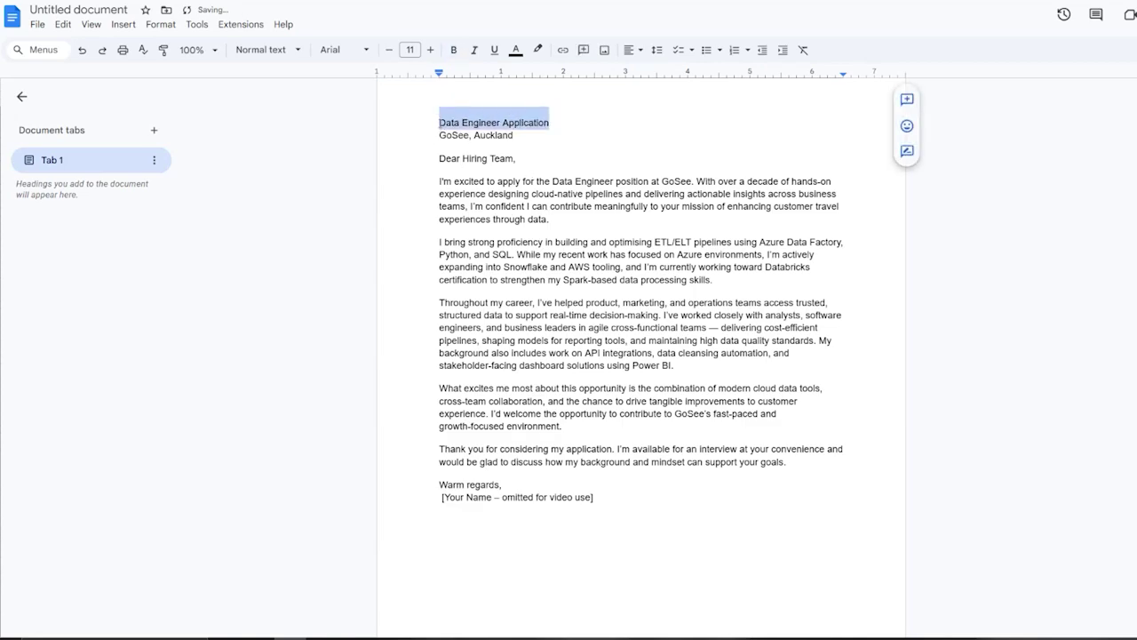
pyautogui.press('Left')
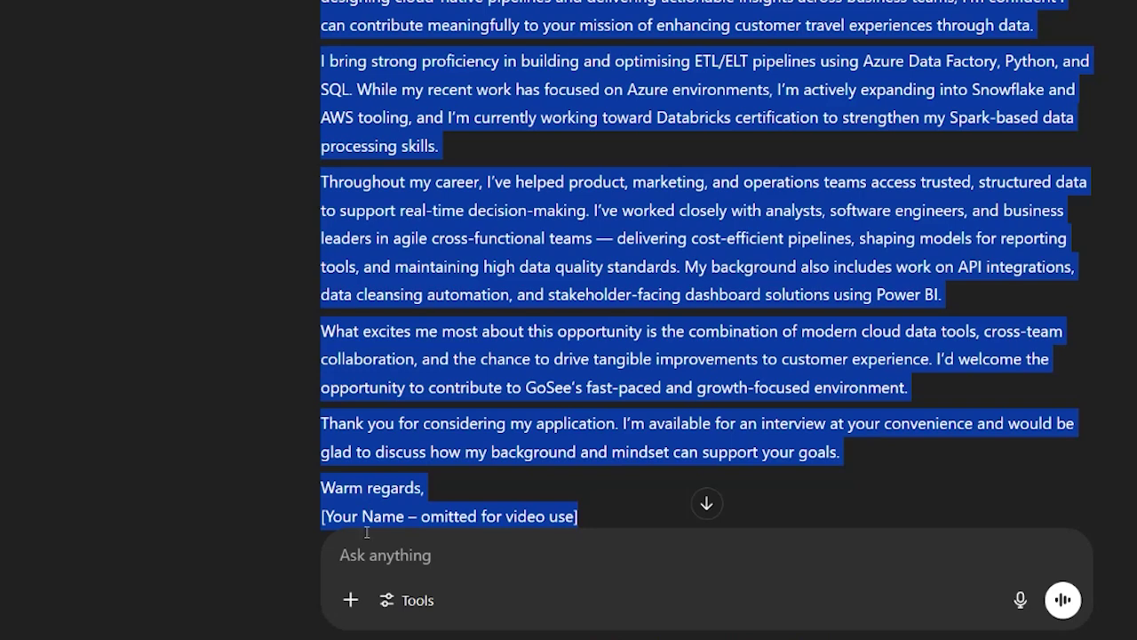
# Step: Request the cover letter in NZ English and review the rewritten Tēnā koutou / Ngā mihi nui version
pyautogui.click(396, 560)
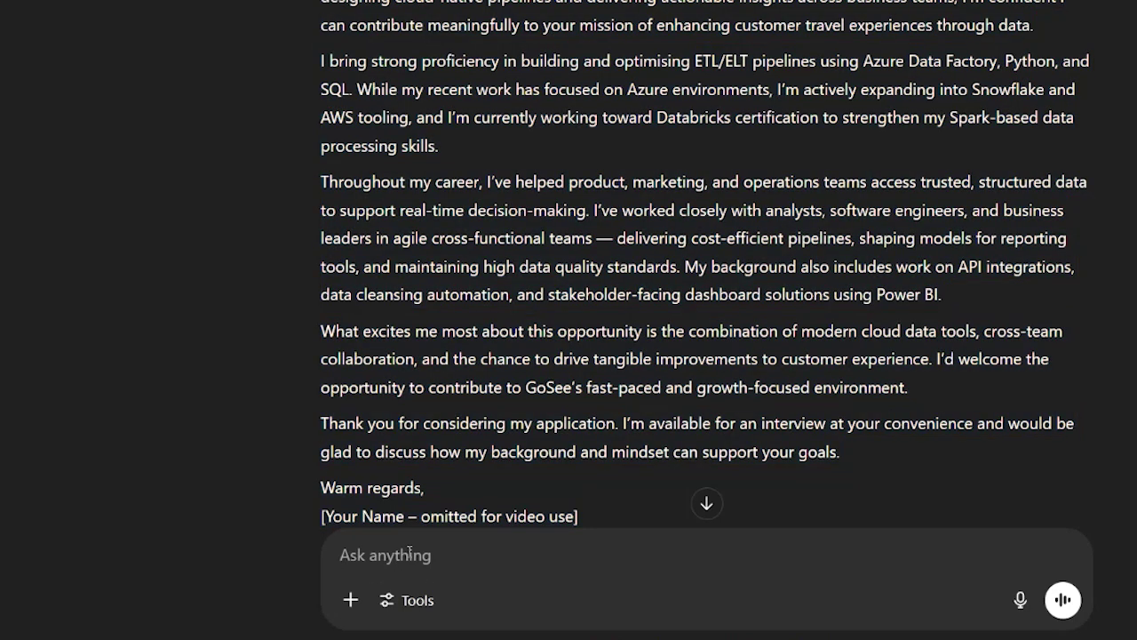
pyautogui.write('S')
pyautogui.press('BackSpace')
pyautogui.write('Can you ')
pyautogui.write('amk')
pyautogui.press('BackSpace')
pyautogui.press('BackSpace')
pyautogui.press('BackSpace')
pyautogui.write('make sure that the ')
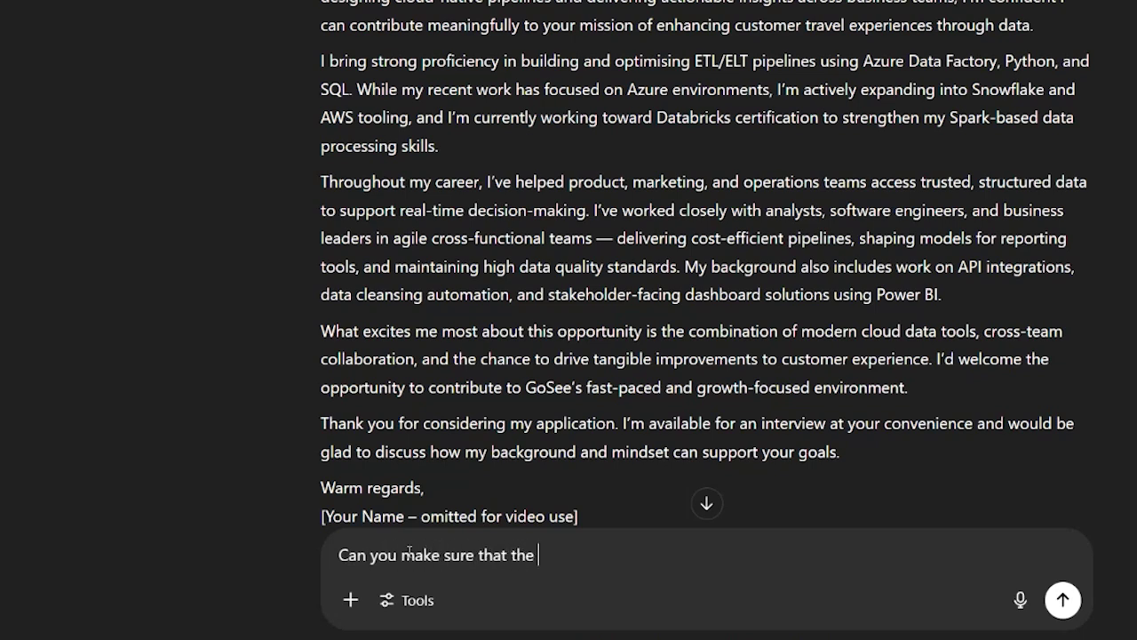
pyautogui.write('cover letter is in NZ English')
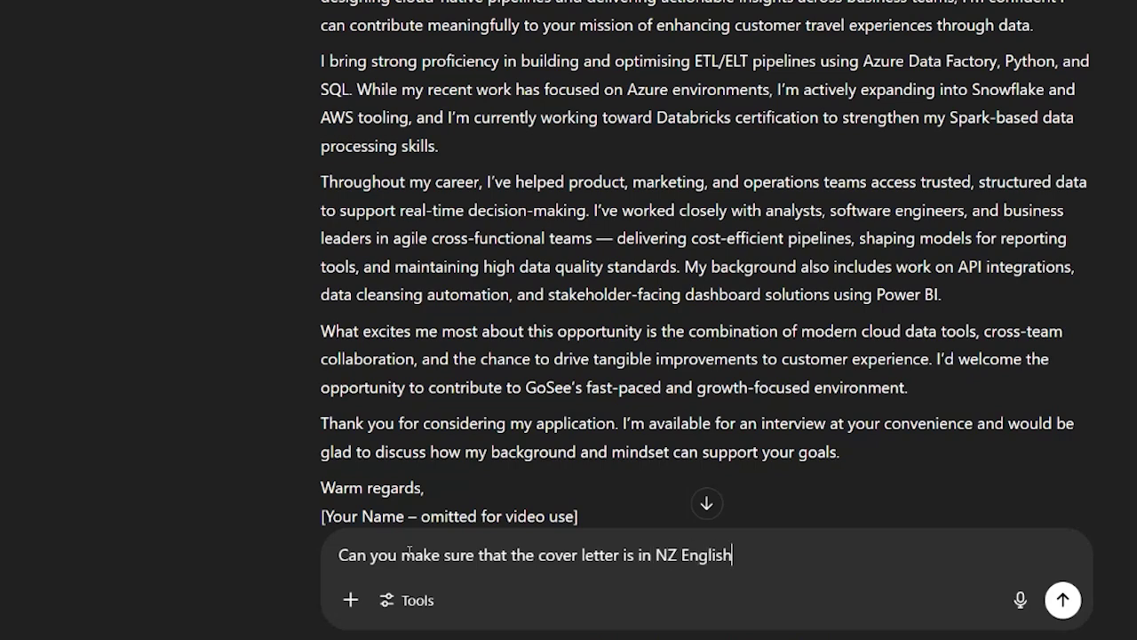
pyautogui.press('Return')
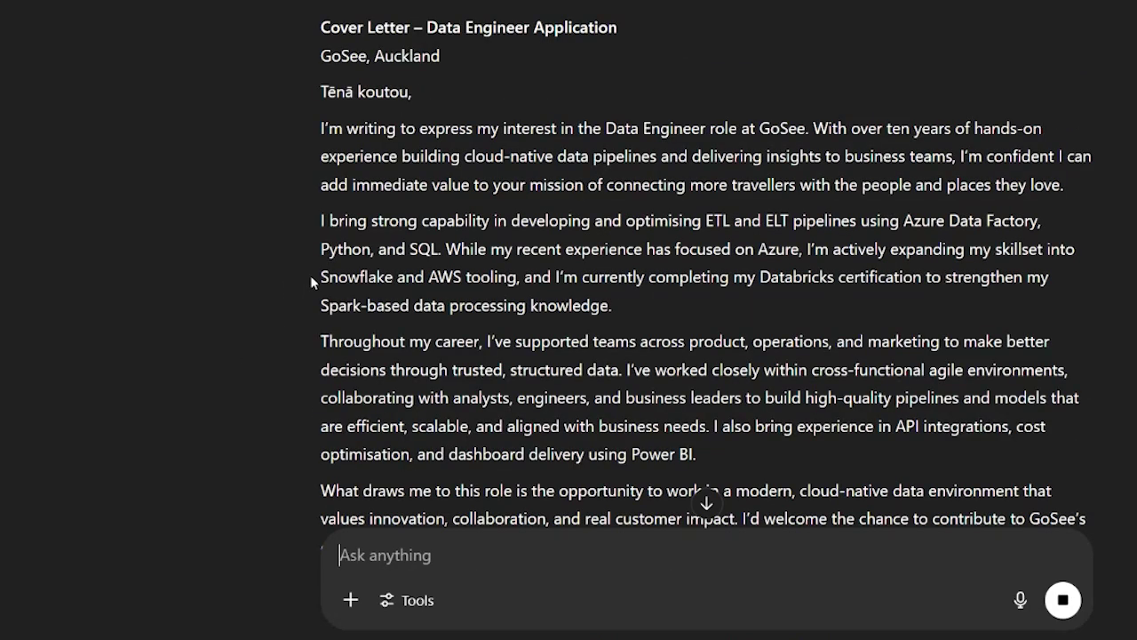
pyautogui.scroll(-3, 310, 278)
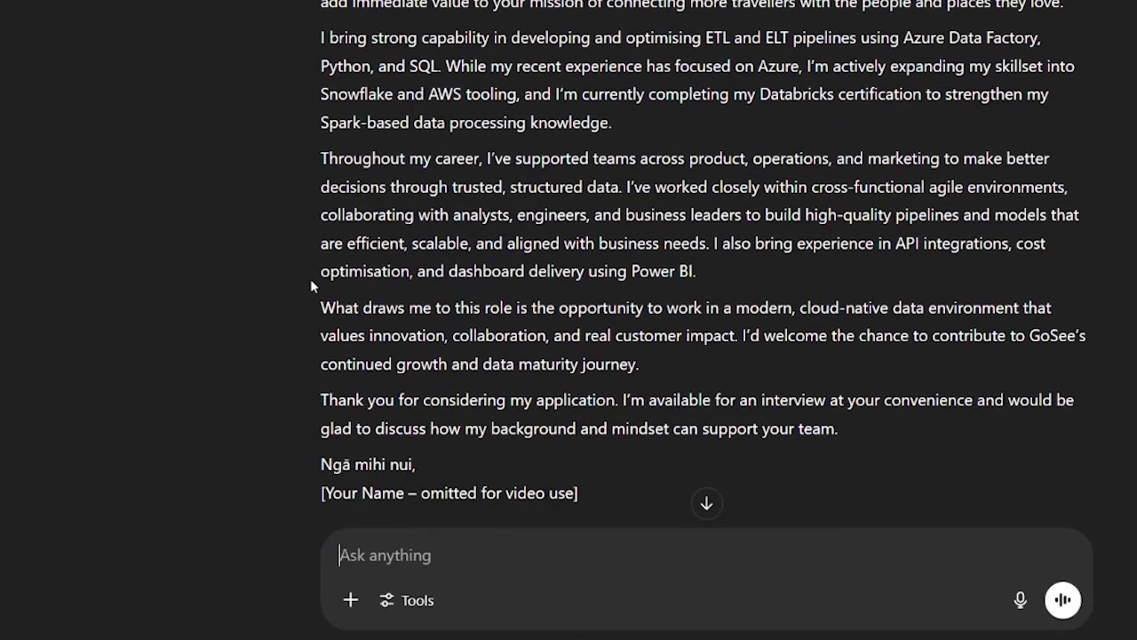
pyautogui.scroll(-1, 387, 276)
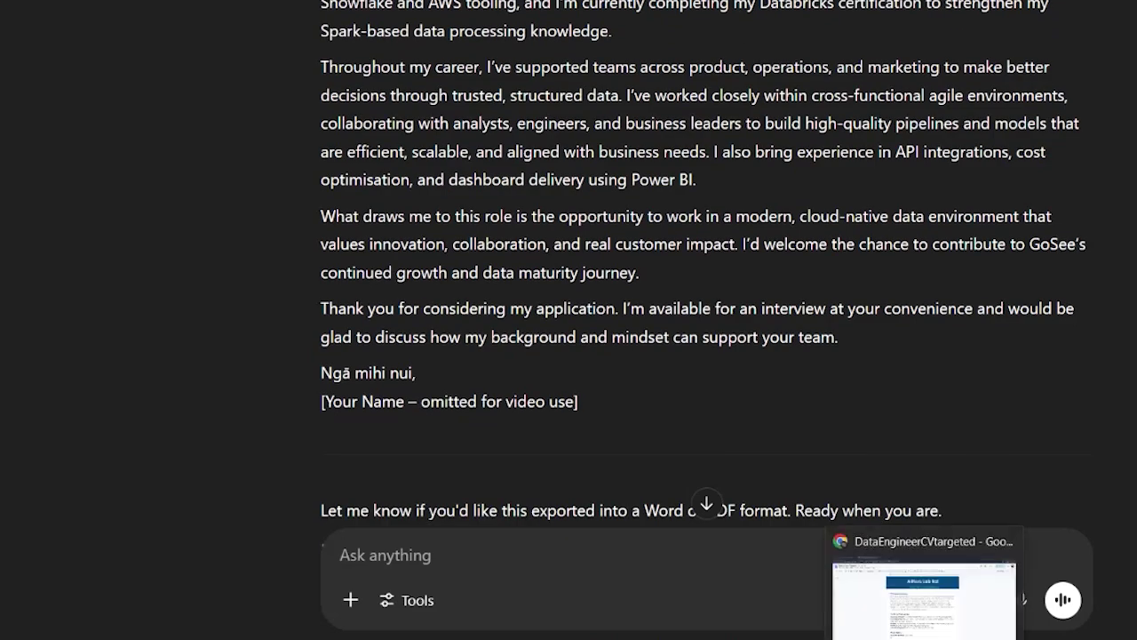
# Step: Download the DataEngineerCVtargeted document as a PDF Document (.pdf)
pyautogui.click(932, 595)
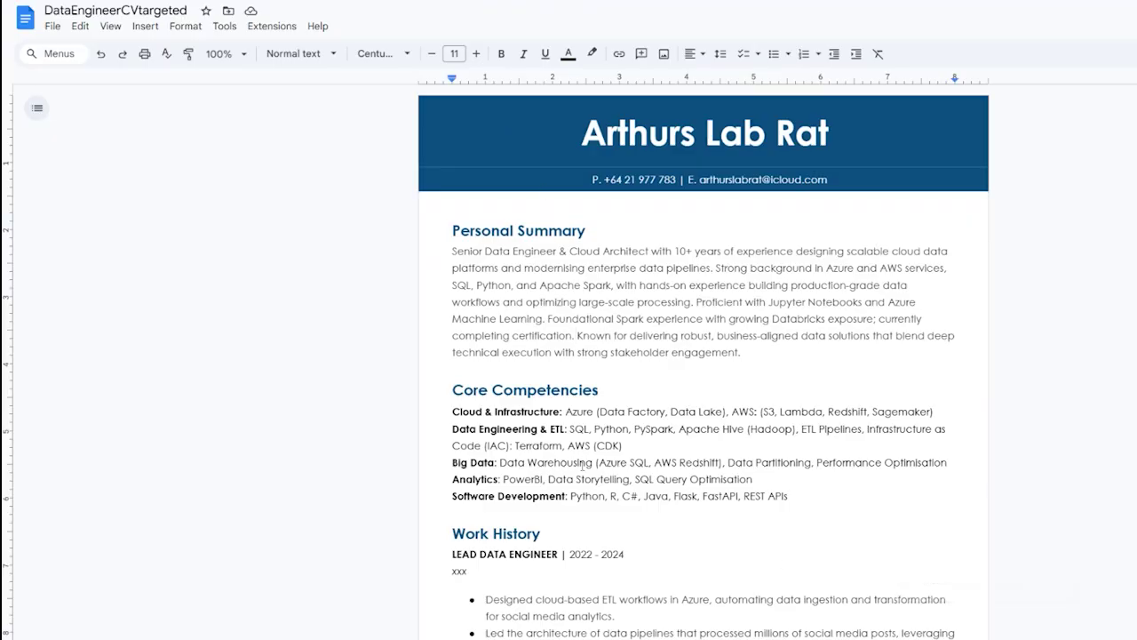
pyautogui.click(55, 27)
pyautogui.moveTo(122, 174)
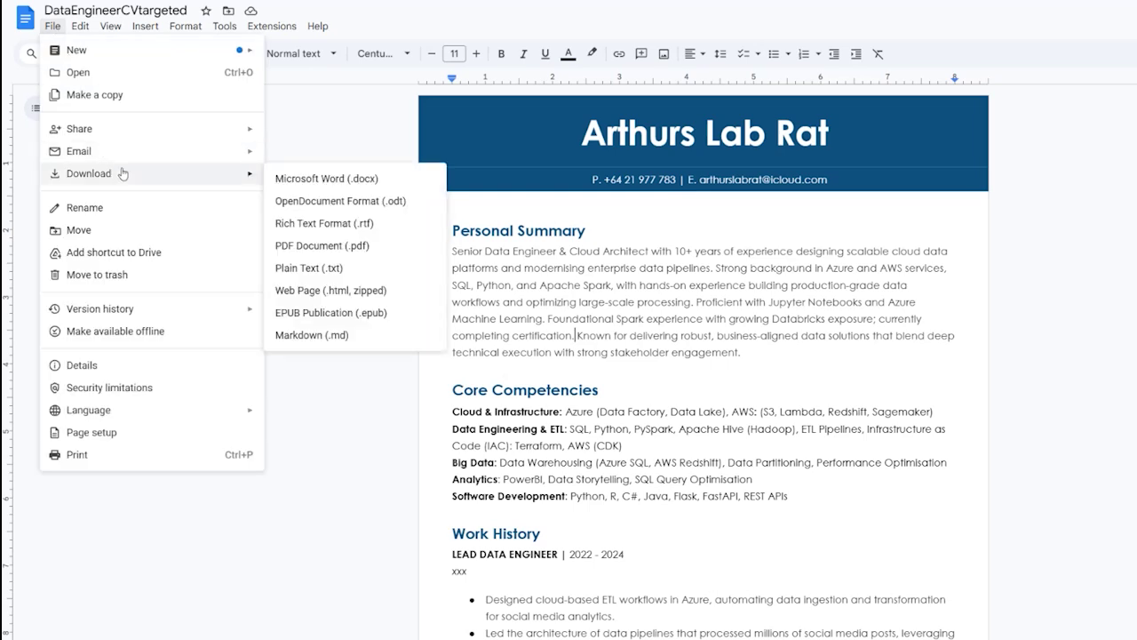
pyautogui.click(325, 247)
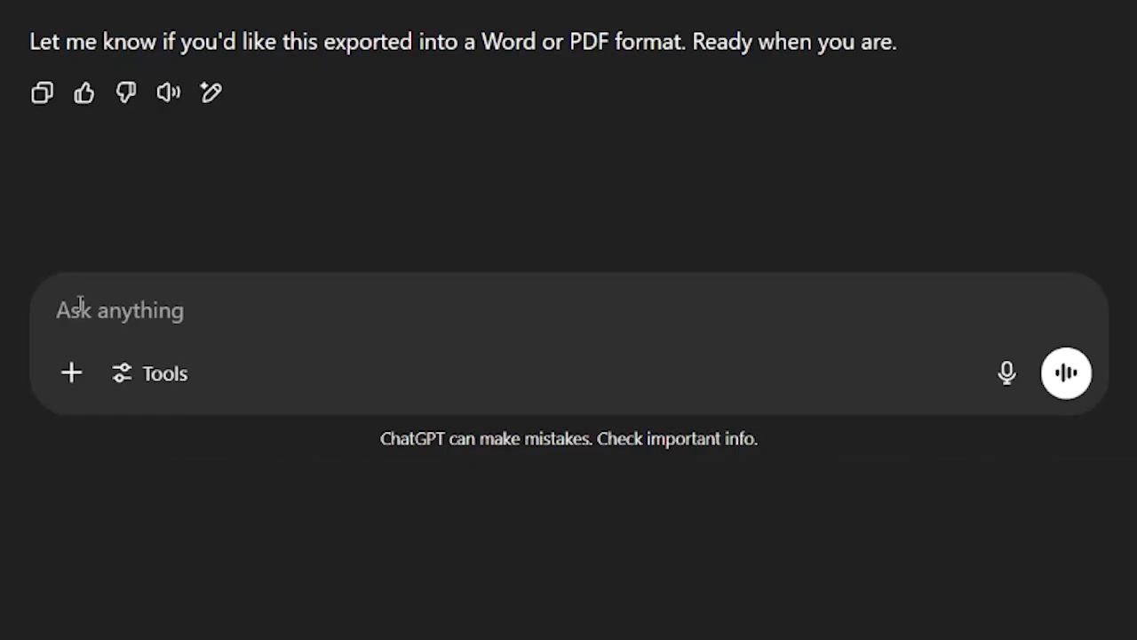
# Step: Attach the CV PDF with the message 'Here is my CV - can you recommend any changes' and send
pyautogui.write('Here is a')
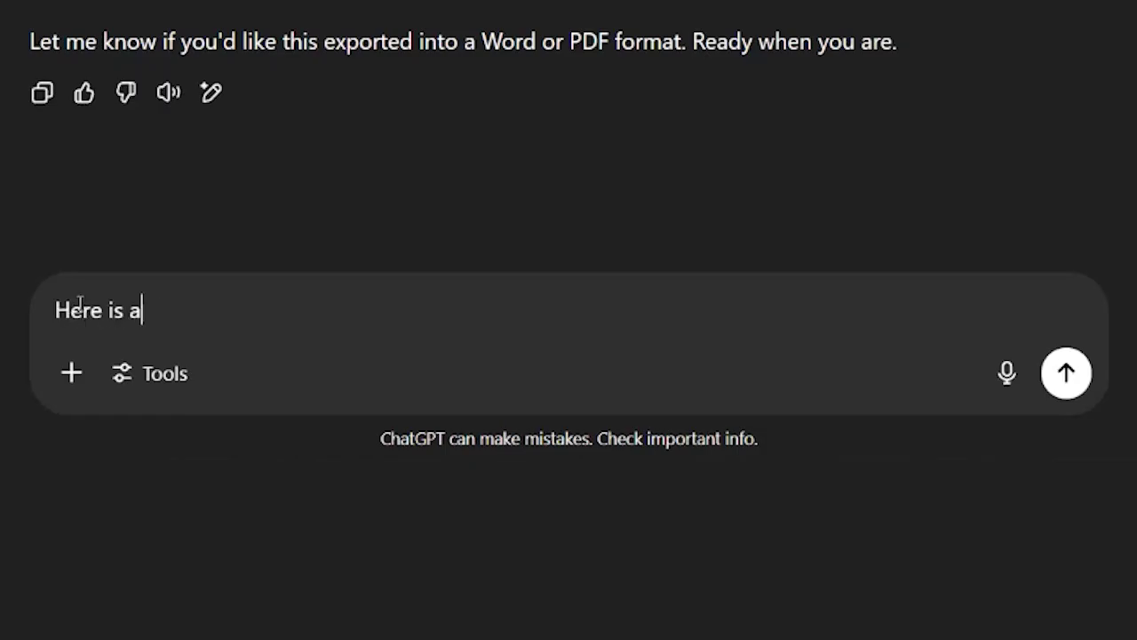
pyautogui.press('BackSpace')
pyautogui.press('BackSpace')
pyautogui.press('BackSpace')
pyautogui.write('m')
pyautogui.press('BackSpace')
pyautogui.write('my CV ')
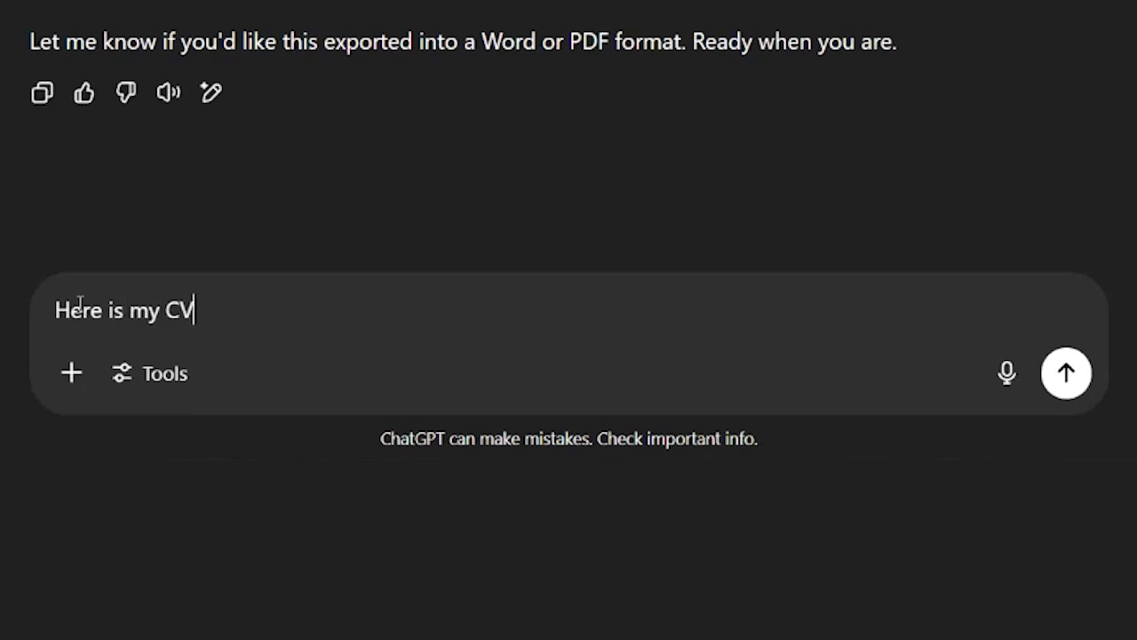
pyautogui.write('- can you recomme')
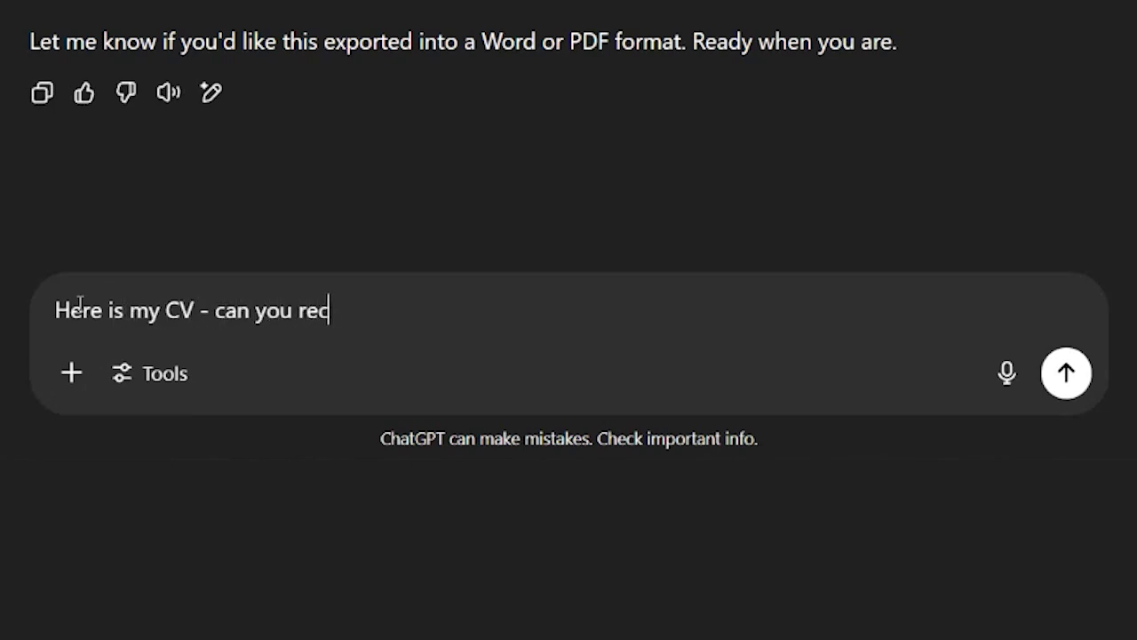
pyautogui.write('nd any changes')
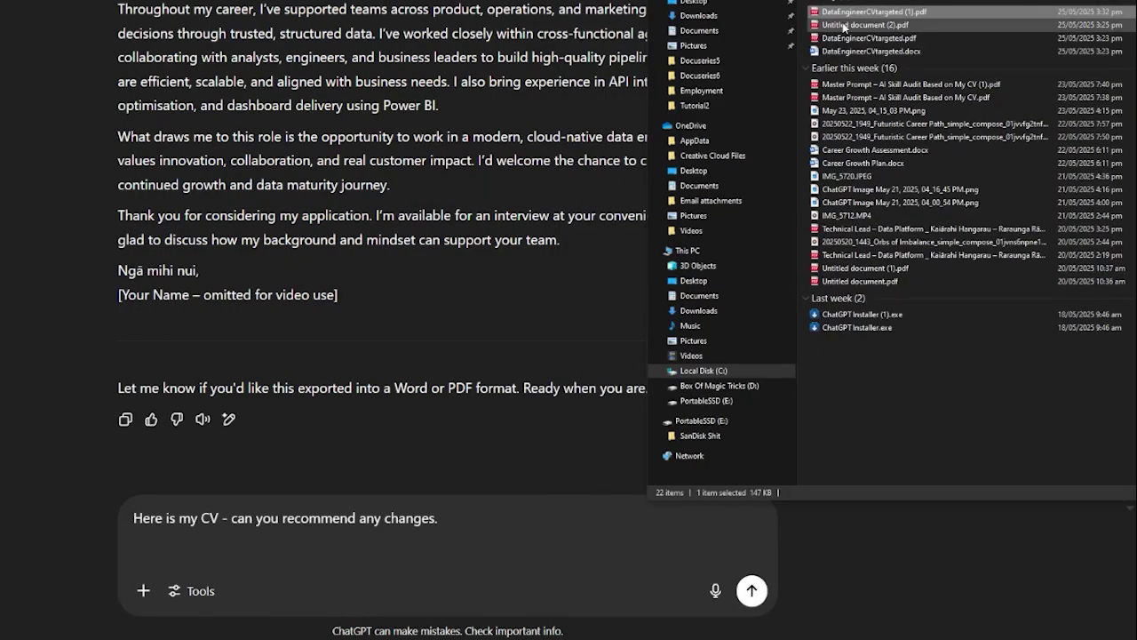
pyautogui.moveTo(840, 14); pyautogui.dragTo(226, 555)
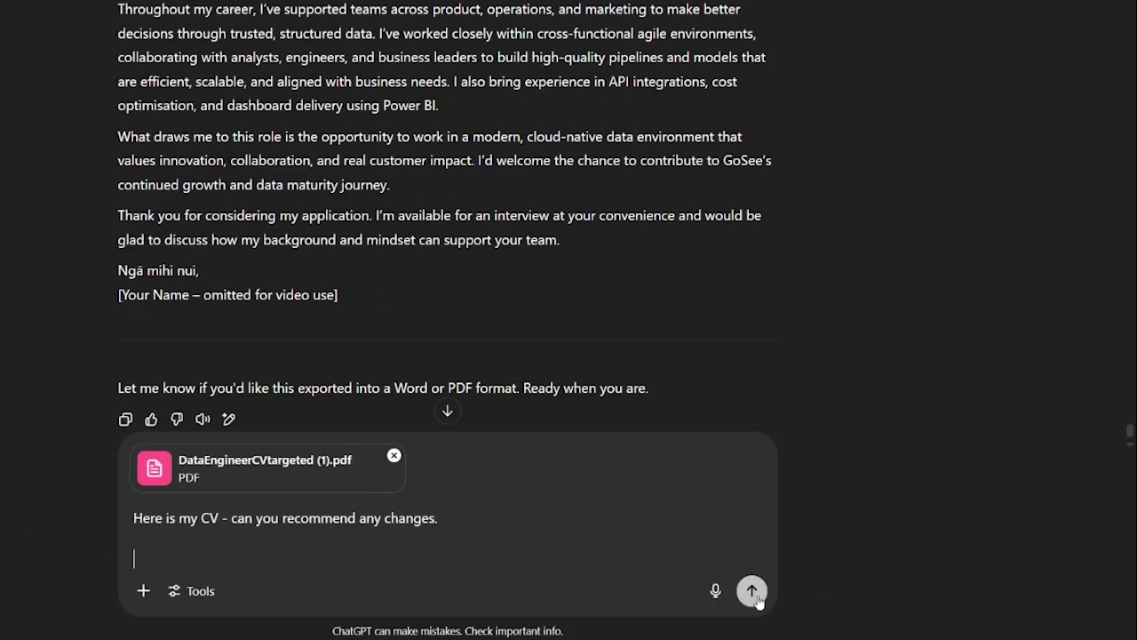
pyautogui.press('Return')
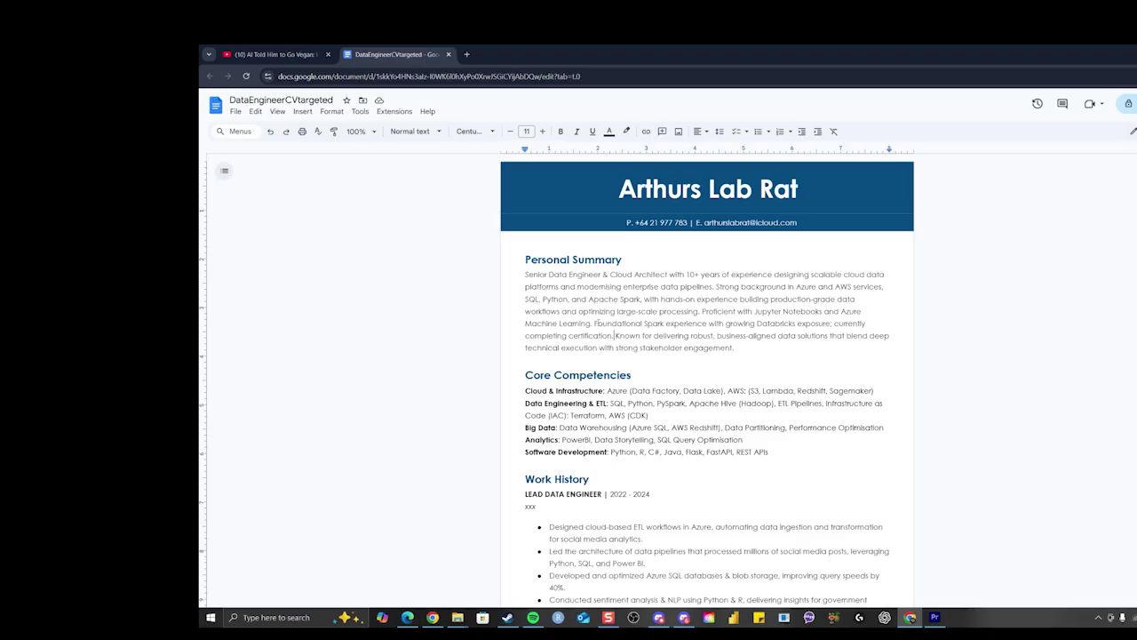
# Step: Swap the Personal Summary's Databricks sentence for the Databricks Certified Data Engineer Associate exam wording
pyautogui.moveTo(593, 323); pyautogui.dragTo(613, 336)
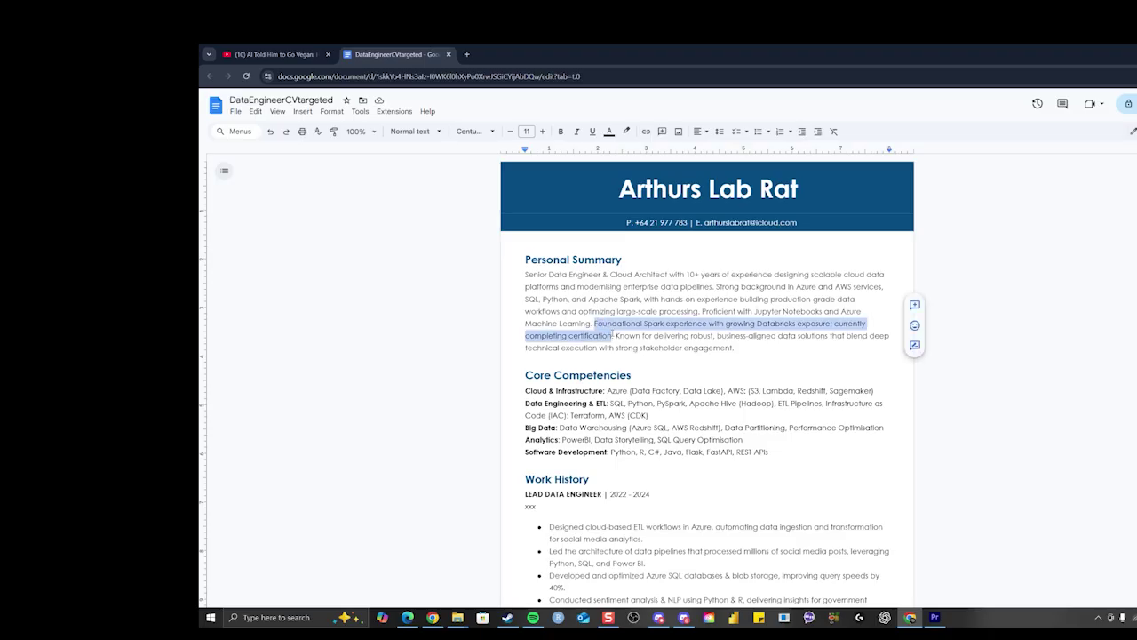
pyautogui.write('Foundational Spark experience, with growing Databricks exposure. Currently preparing for the Databricks Certified Data Engineer Associate exam (target: mid-2025).')
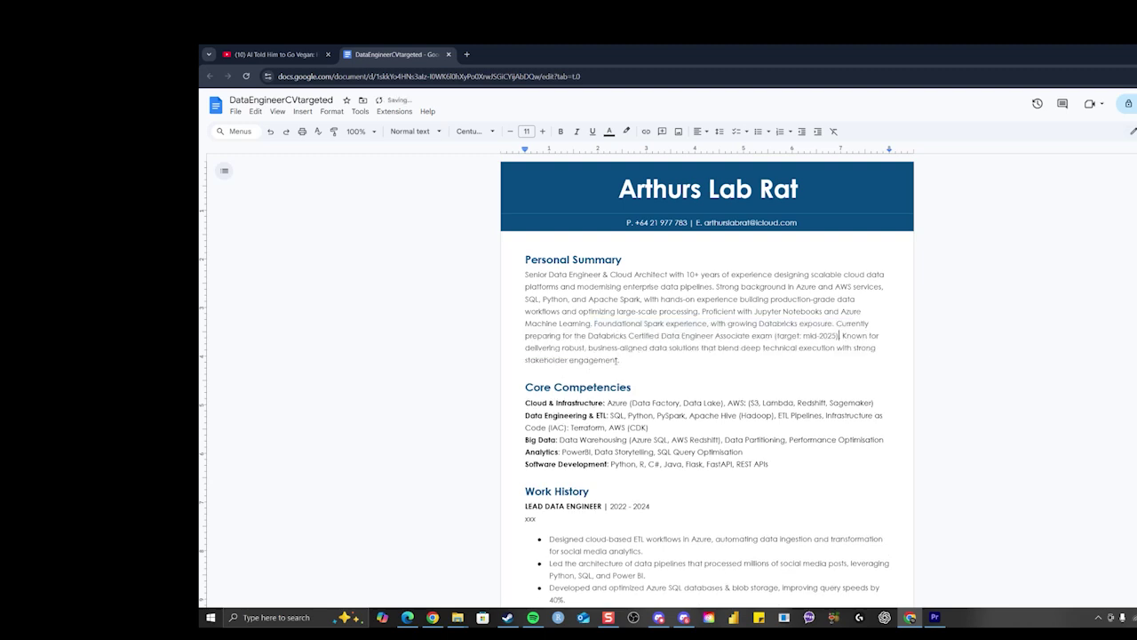